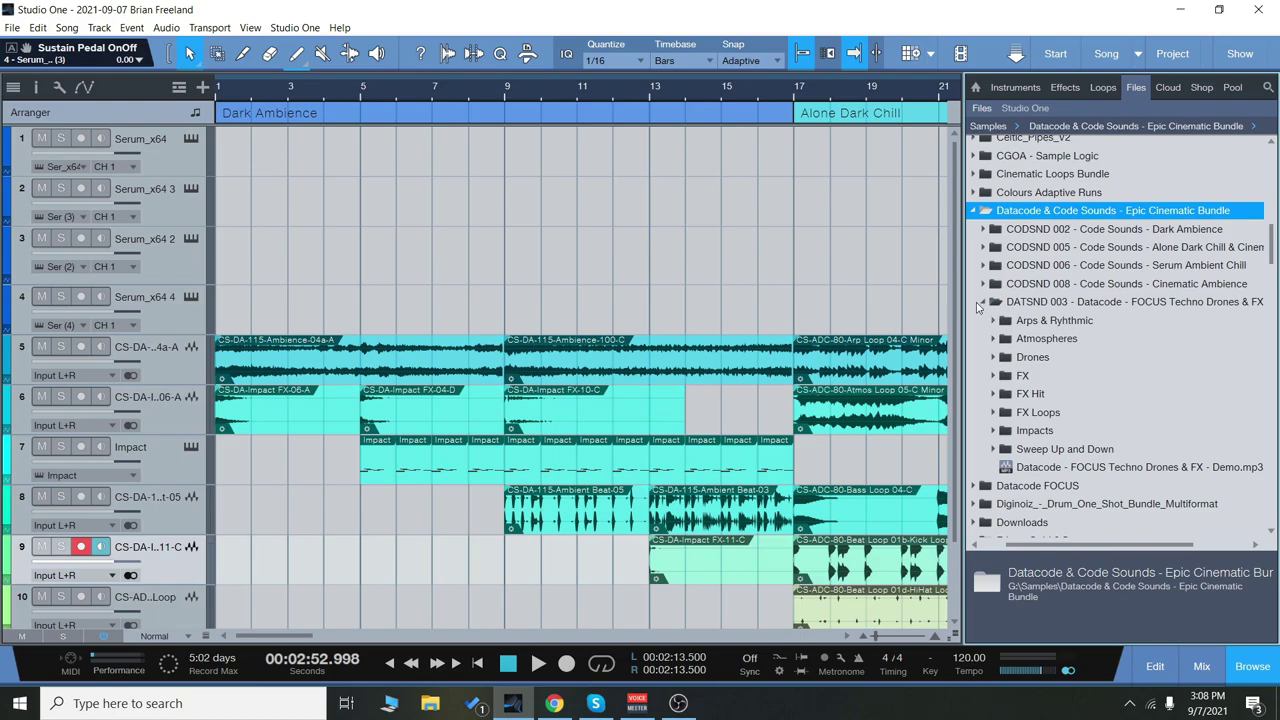
Collapse the DATSND 003 - Datacode - FOCUS Techno Drones & FX folder in the file browser
click(983, 305)
drag(1047, 547, 1058, 544)
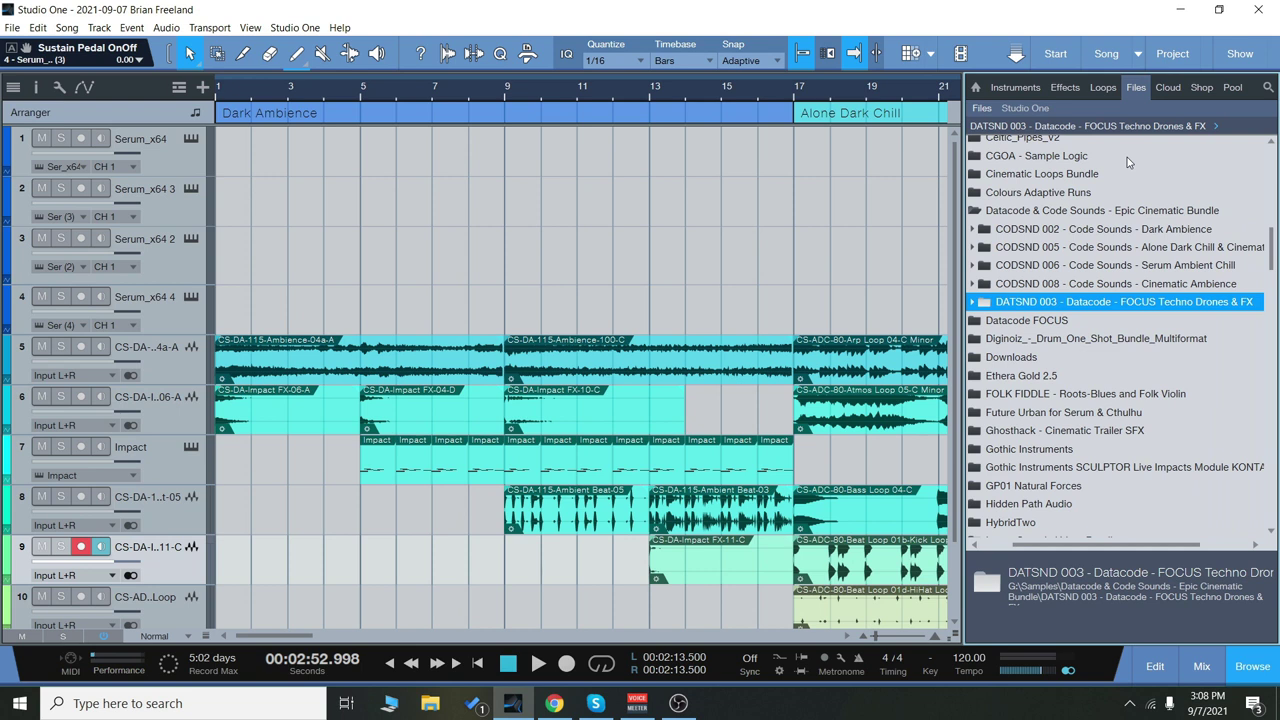
Open the Serum instrument of track 1, view its Code Sounds - Serum Ambient Chill presets, and close the instrument window
click(199, 159)
click(190, 138)
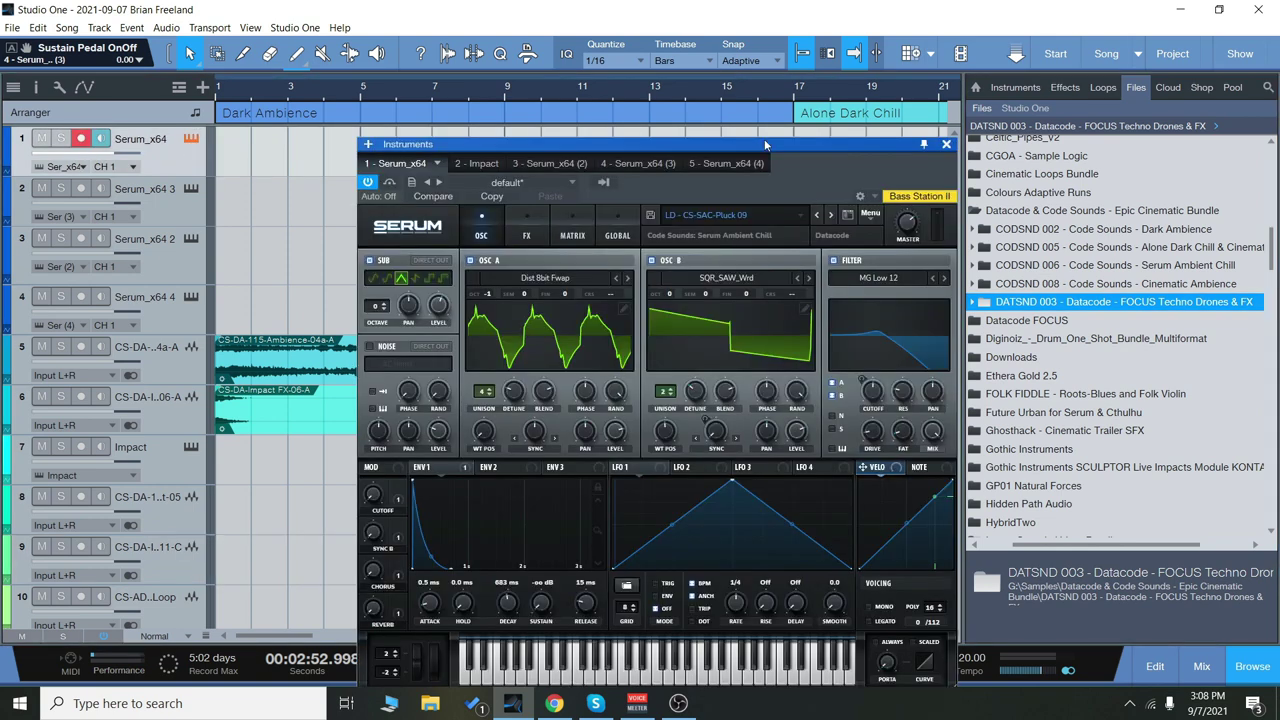
drag(767, 145, 724, 73)
click(664, 136)
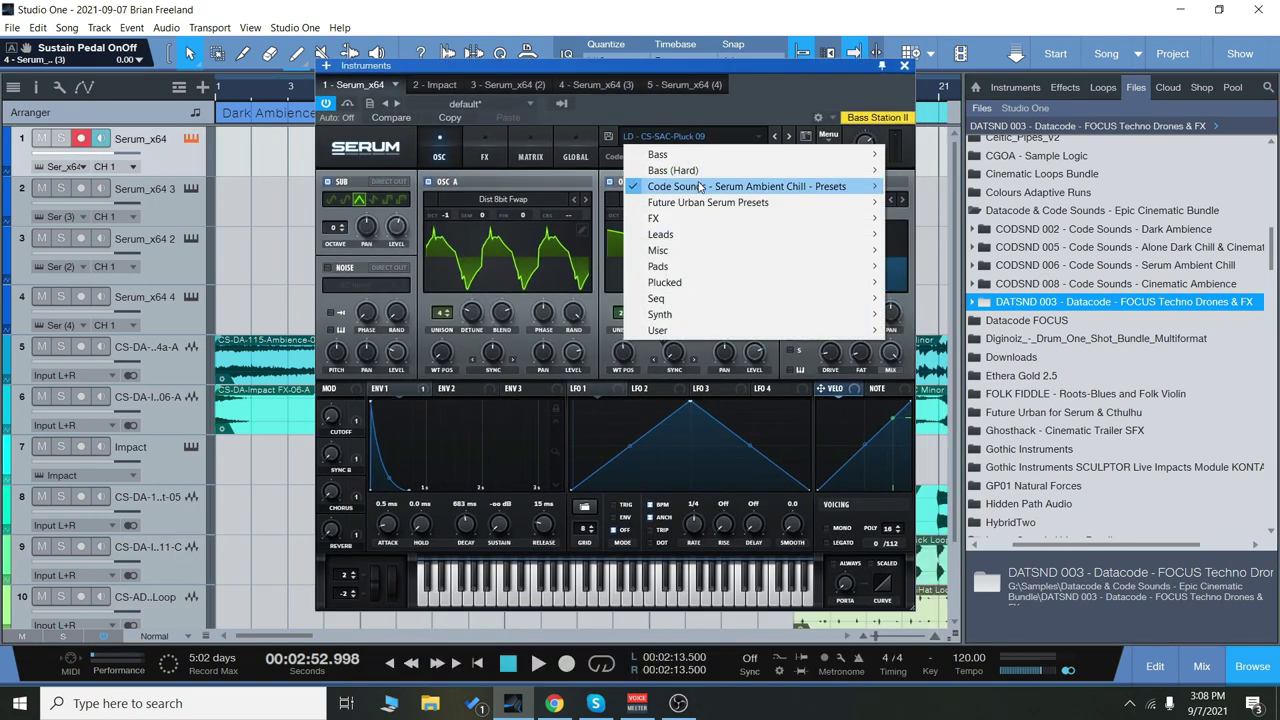
mouse_move(700, 186)
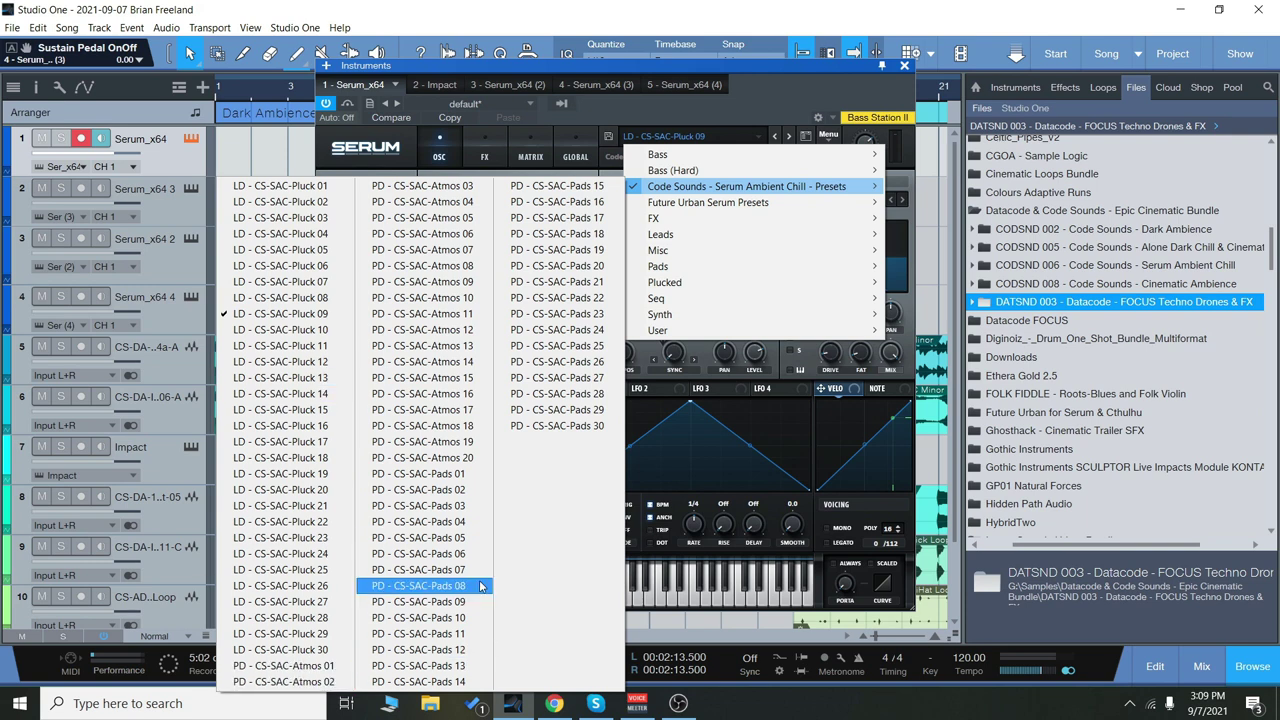
click(773, 67)
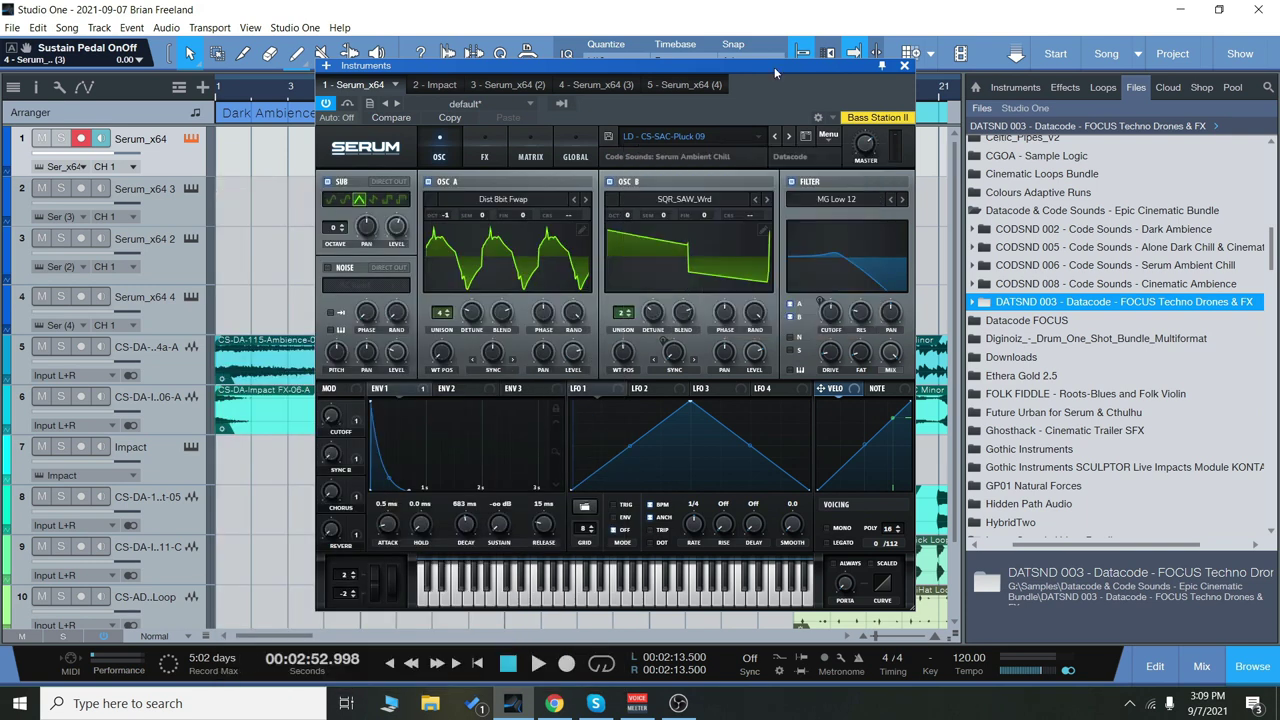
click(904, 67)
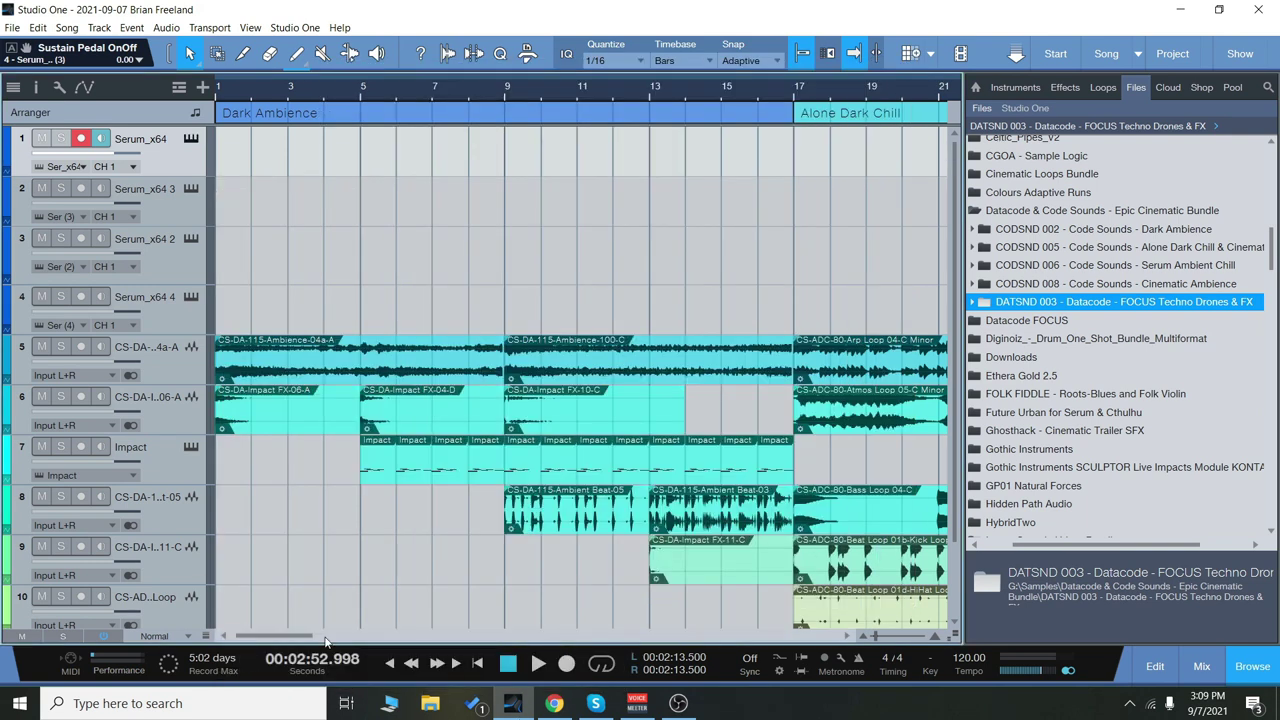
Expand the CODSND 002 - Code Sounds - Dark Ambience folder to view its contents, and hide the browser
scroll(1125, 296, up, 1)
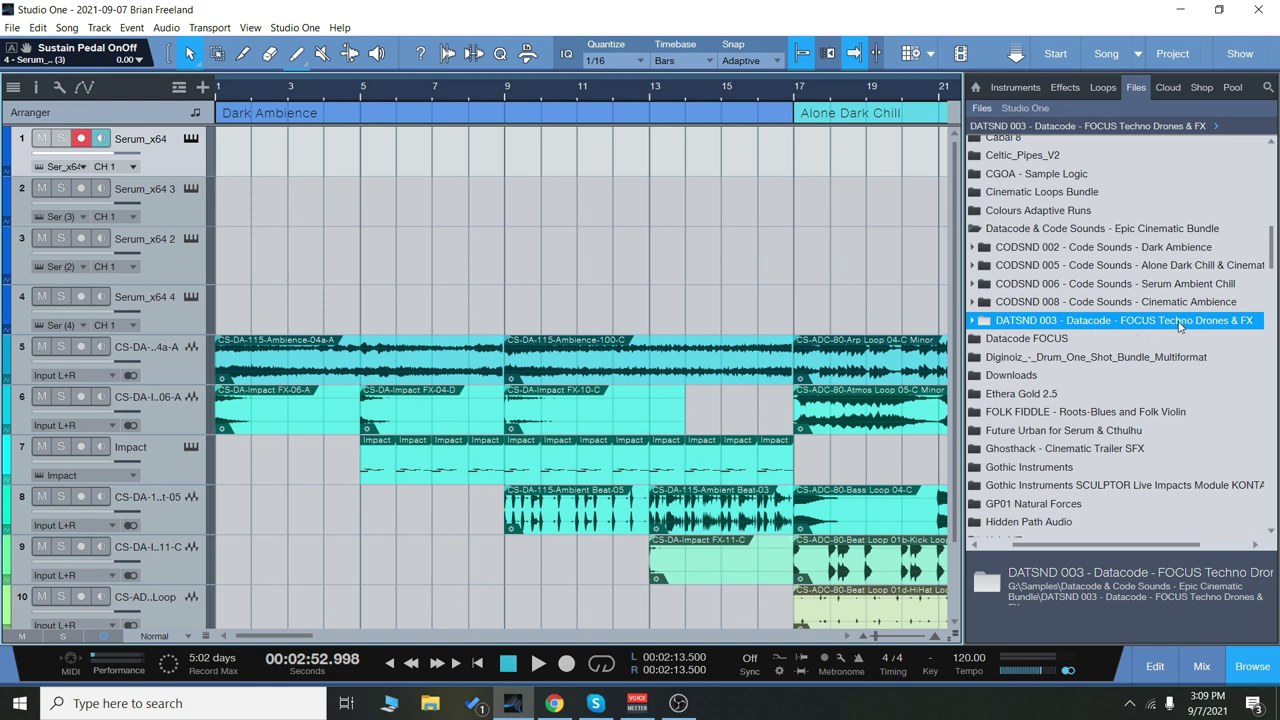
double_click(1119, 249)
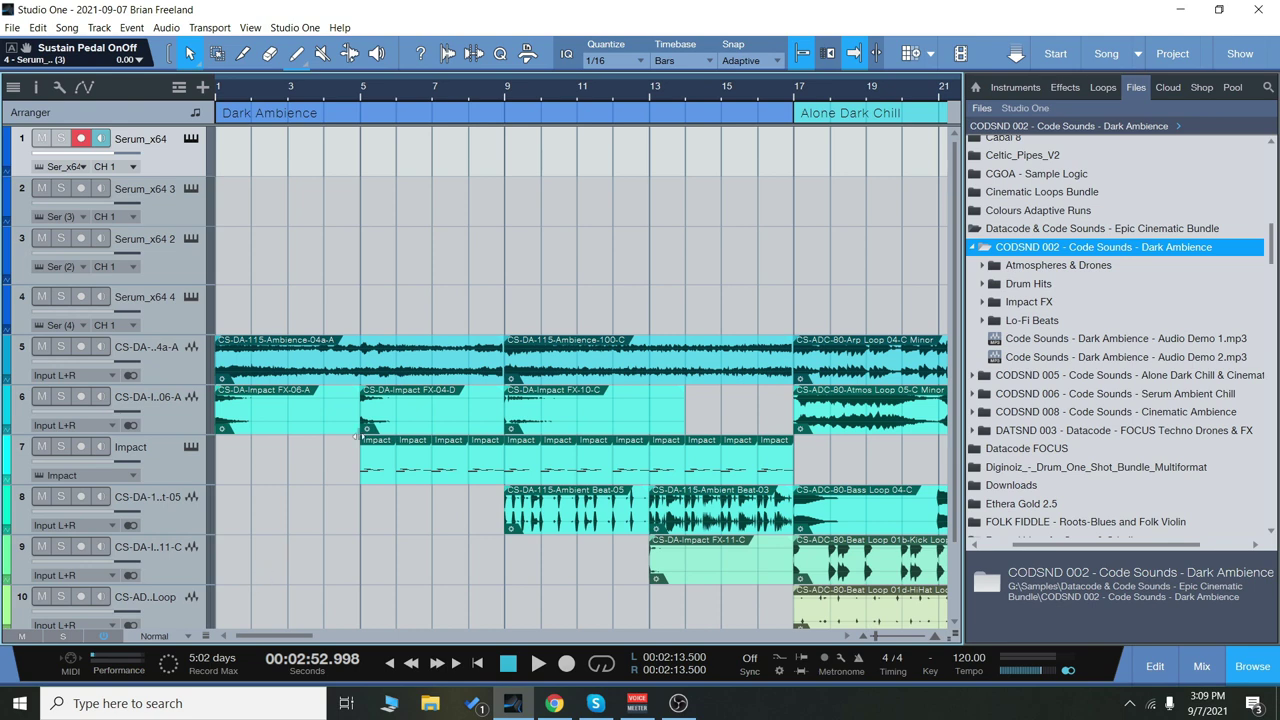
click(1252, 666)
Open the Impact XT instrument of track 7 and show the file browser beside it
scroll(411, 521, down, 2)
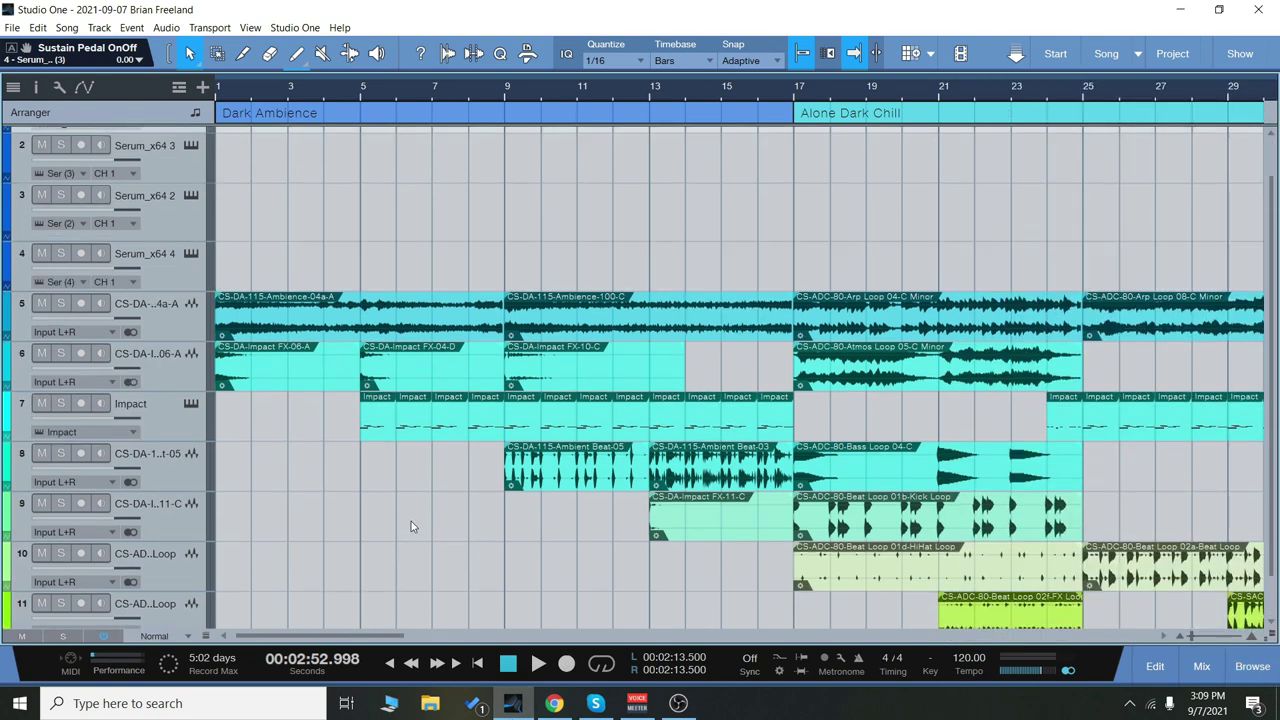
click(181, 437)
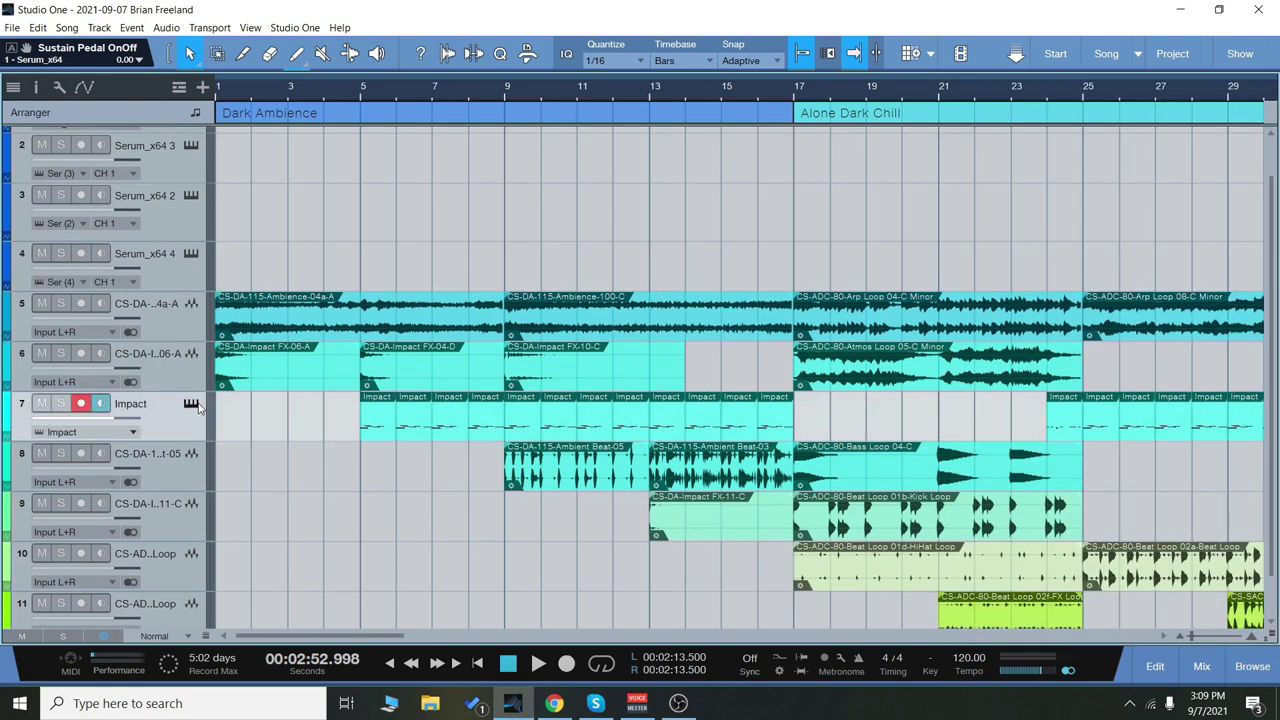
click(191, 404)
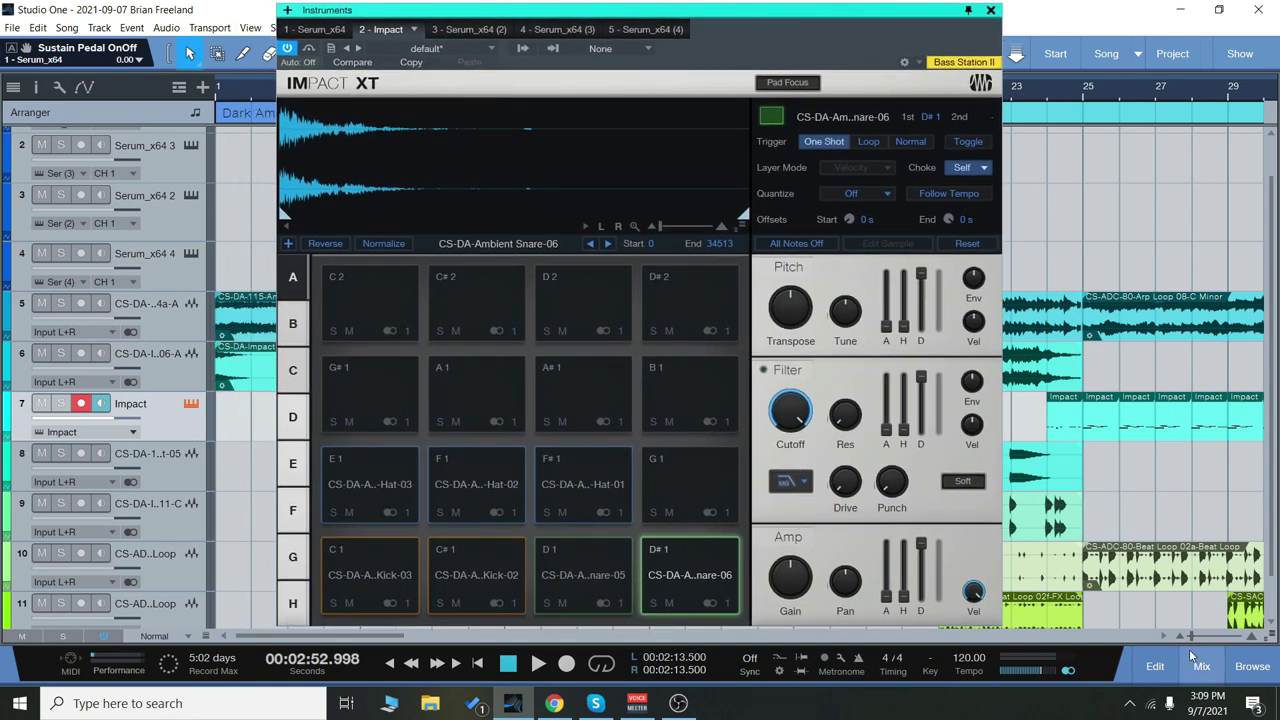
click(1244, 666)
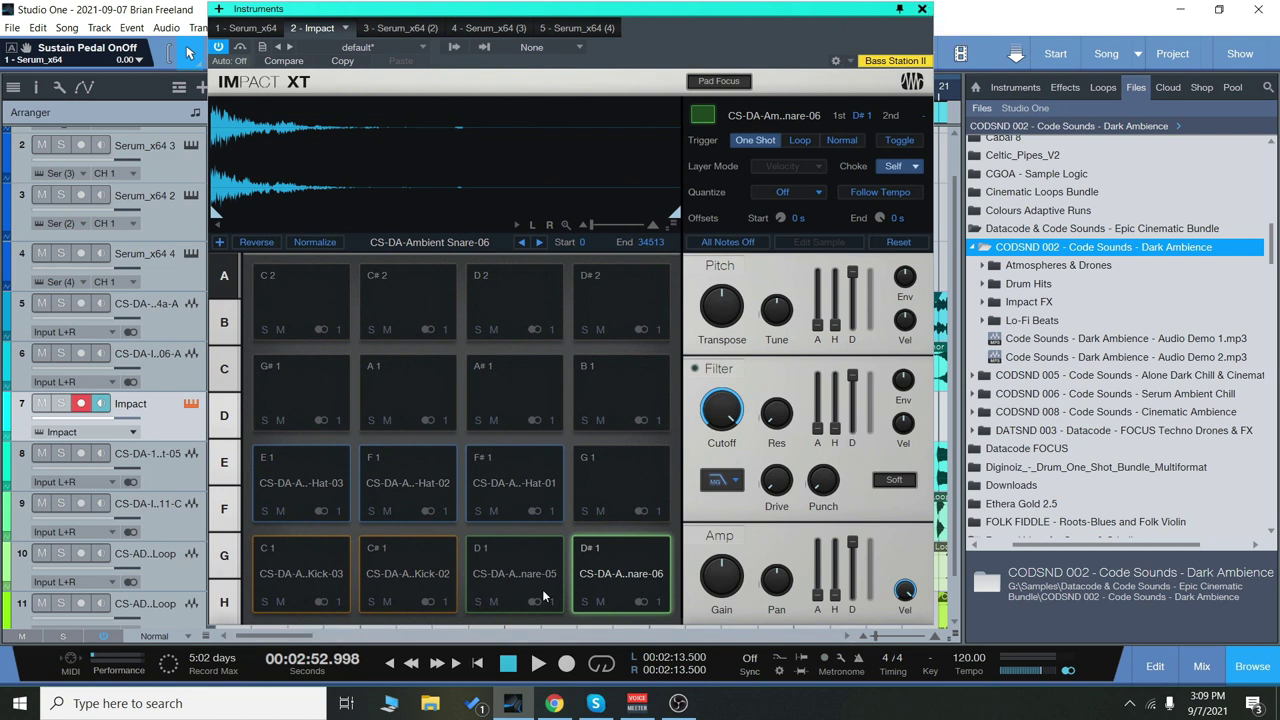
Audition the ambient kick, snare and hi-hat pads in Impact XT, and close the instrument window
click(302, 578)
click(410, 568)
click(520, 574)
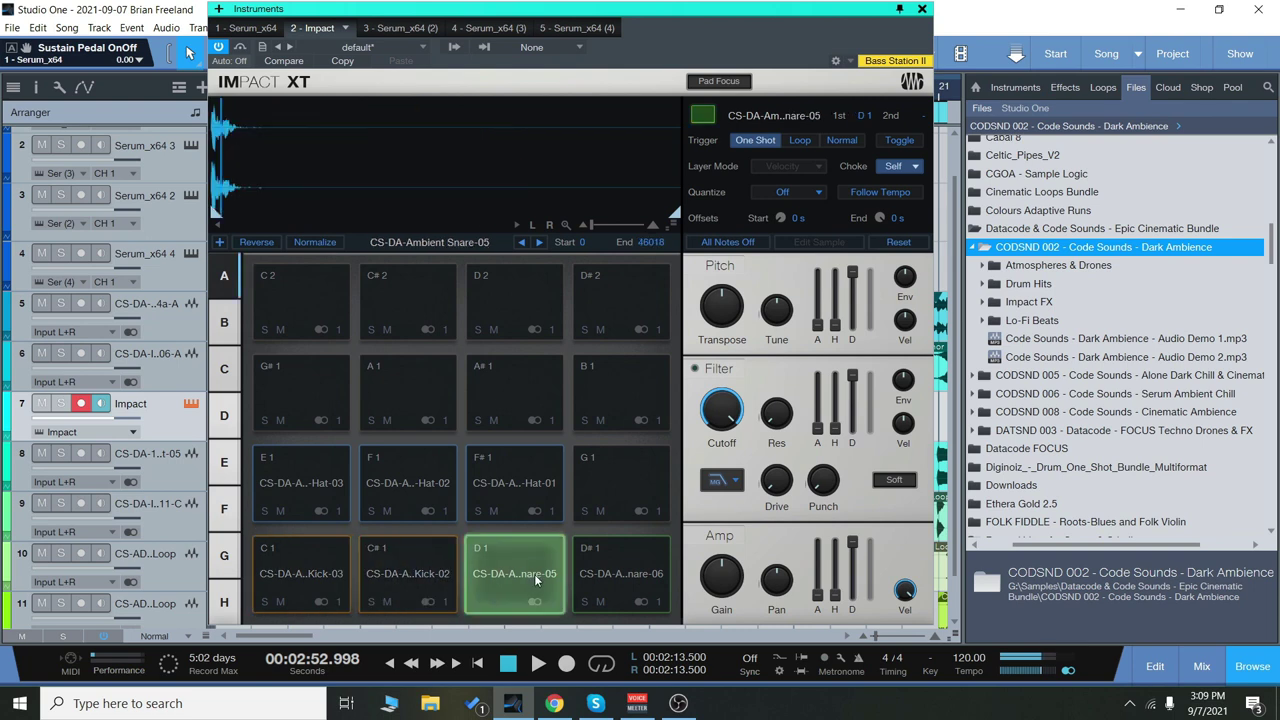
click(620, 574)
click(514, 483)
click(305, 482)
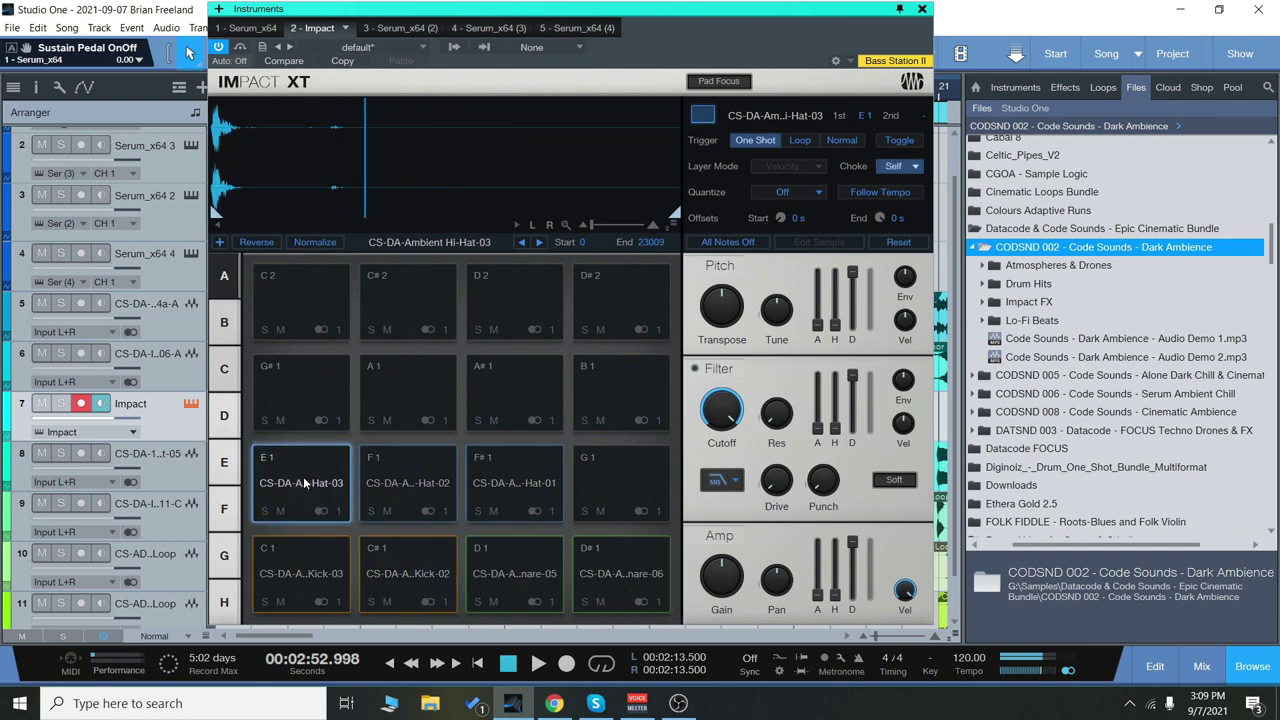
click(922, 8)
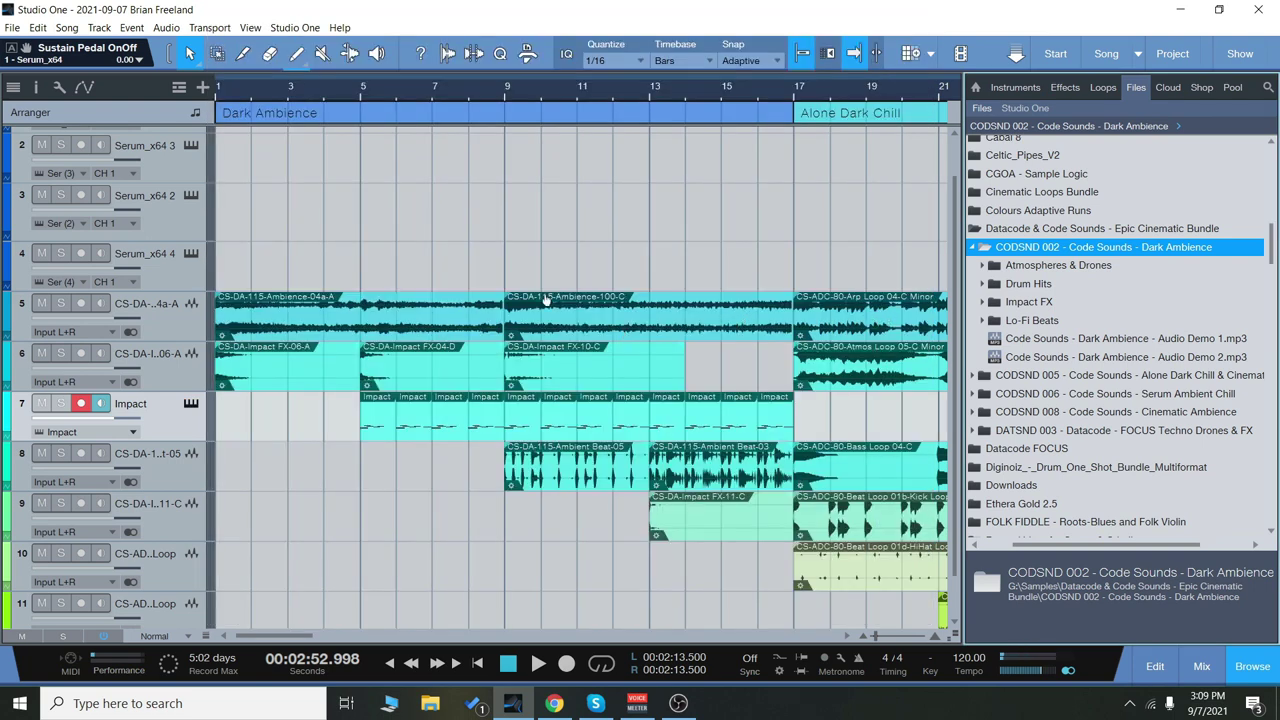
Hide the browser and select the Midi-Pad Loop-13 clip on the Serum_x64 2 track in the Serum Ambient Chill section
scroll(410, 246, up, 1)
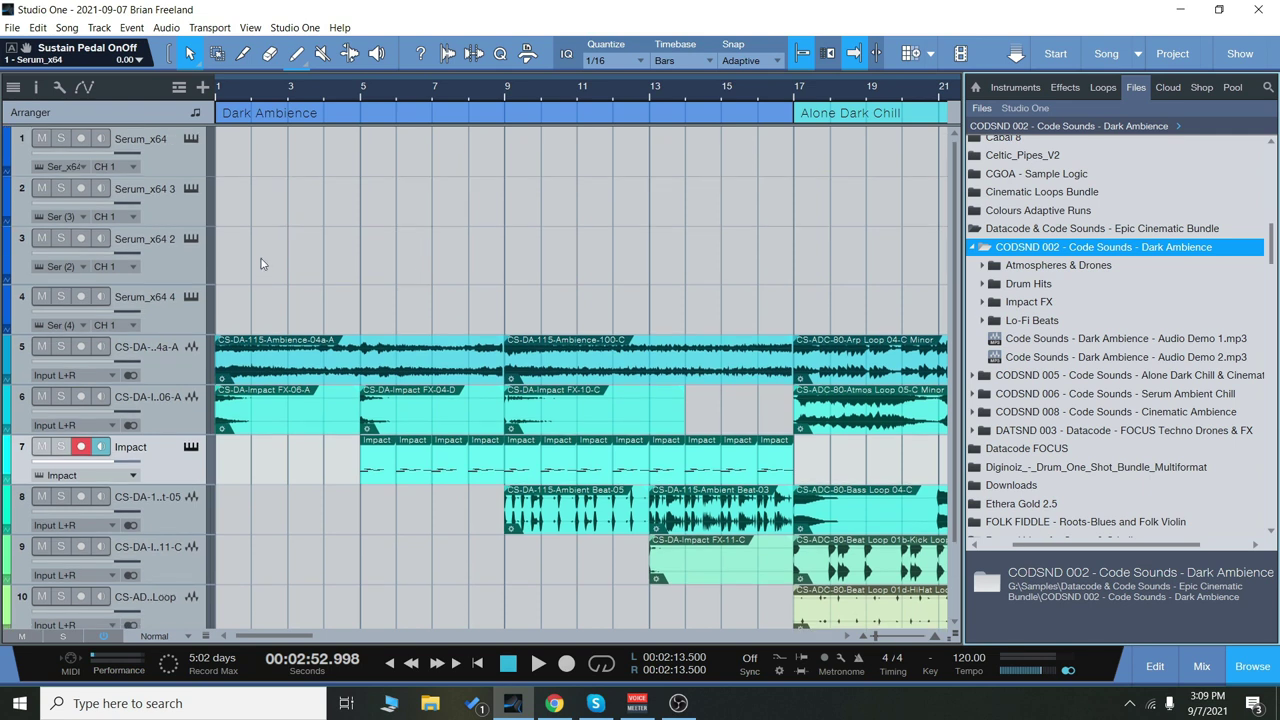
click(168, 264)
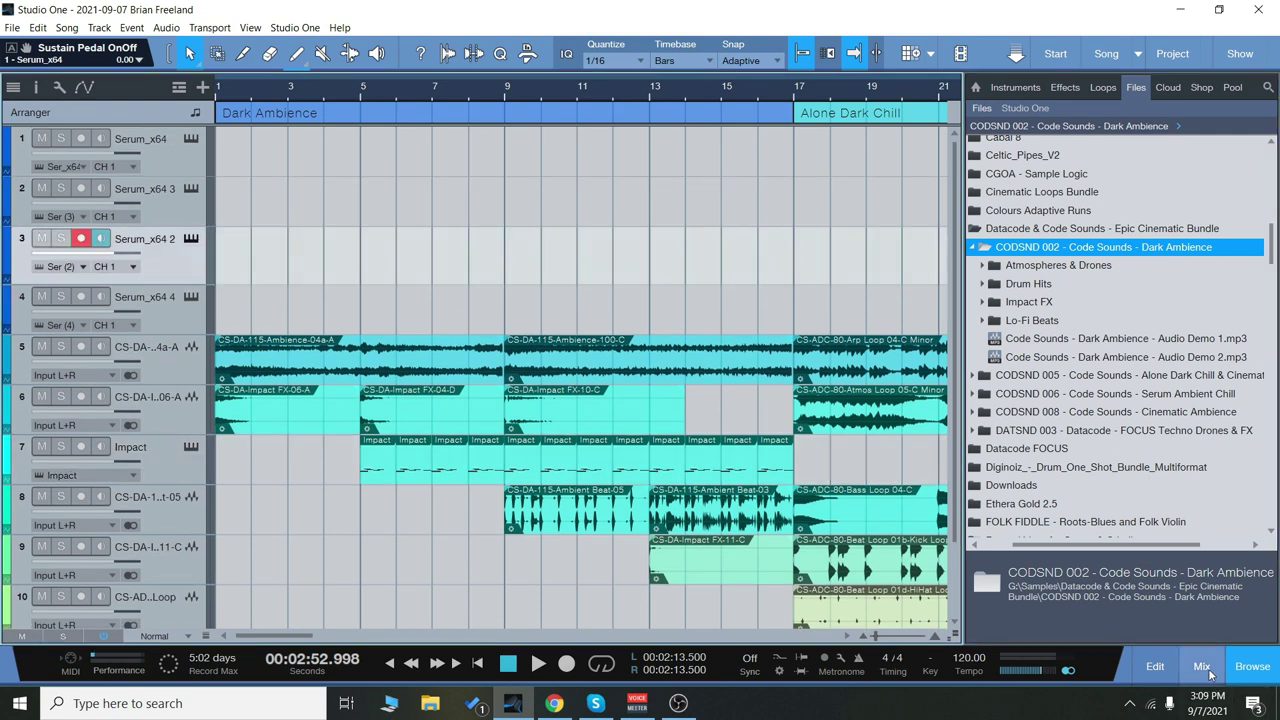
click(1252, 666)
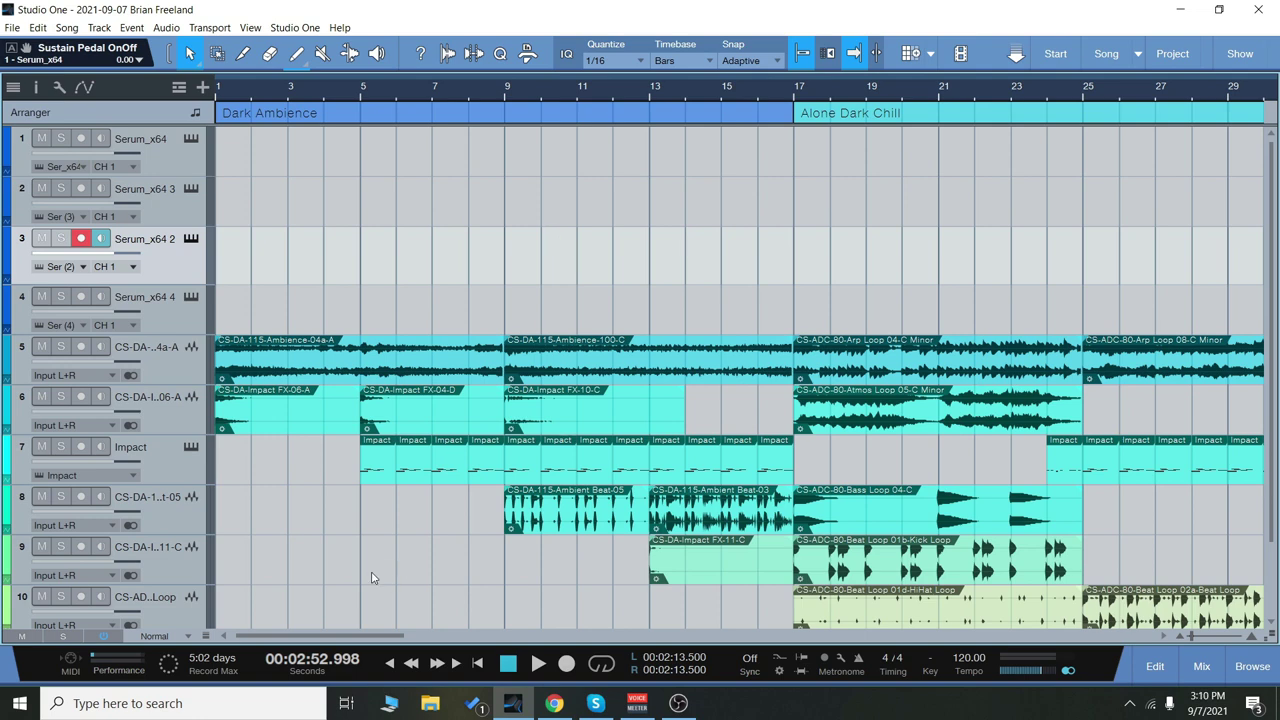
drag(358, 636, 523, 636)
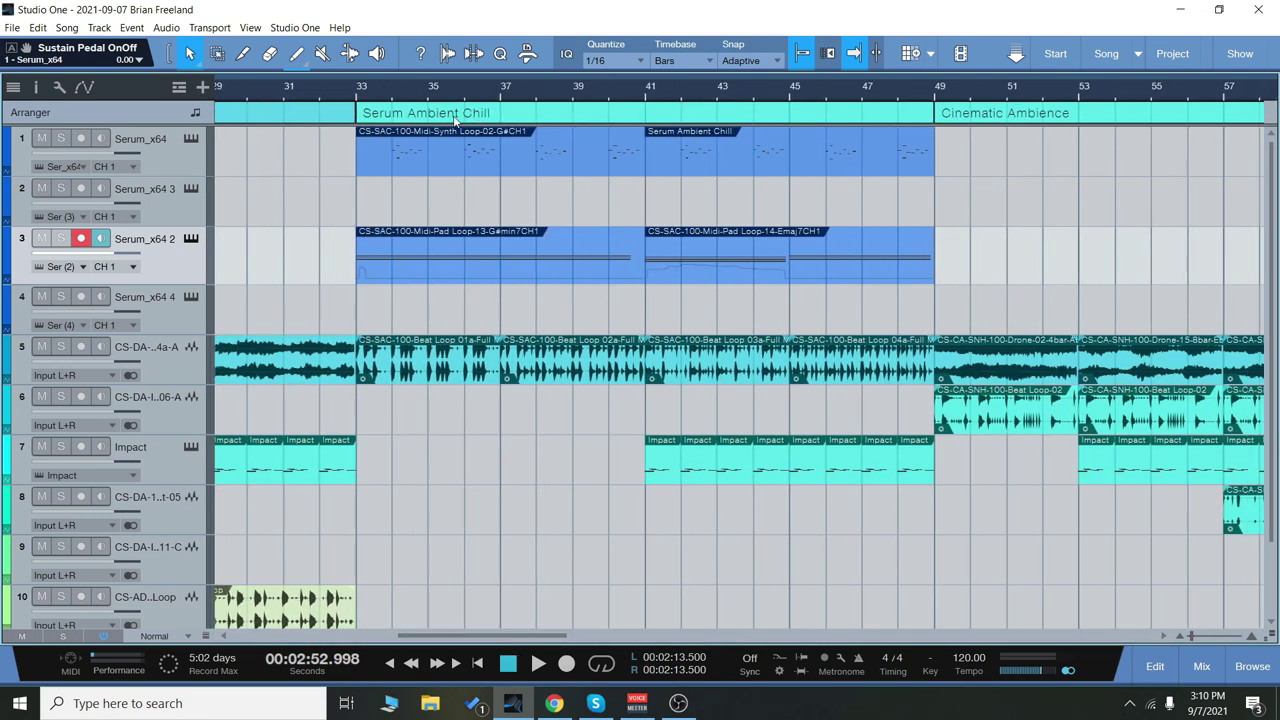
click(174, 154)
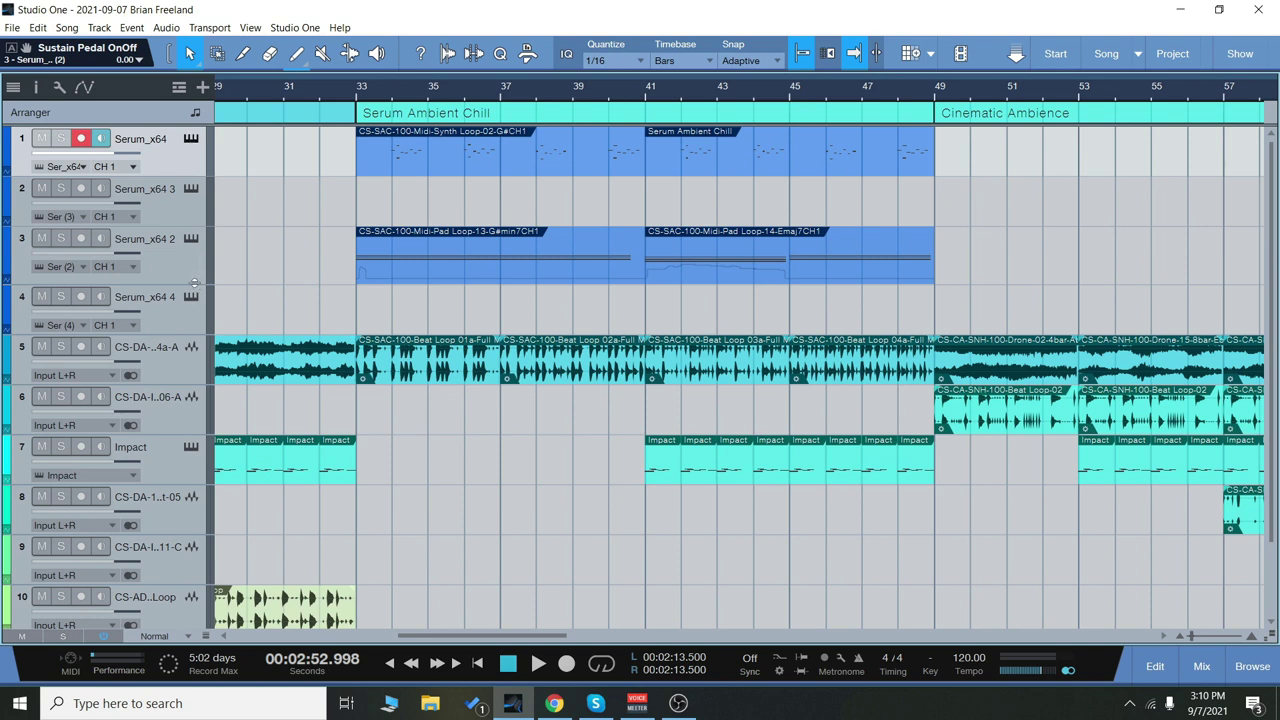
click(508, 258)
Show the browser and examine the Pad Loops Midi, Song Kits Midi and Synth Loops Midi folders of the CODSND 006 pack
key(F5)
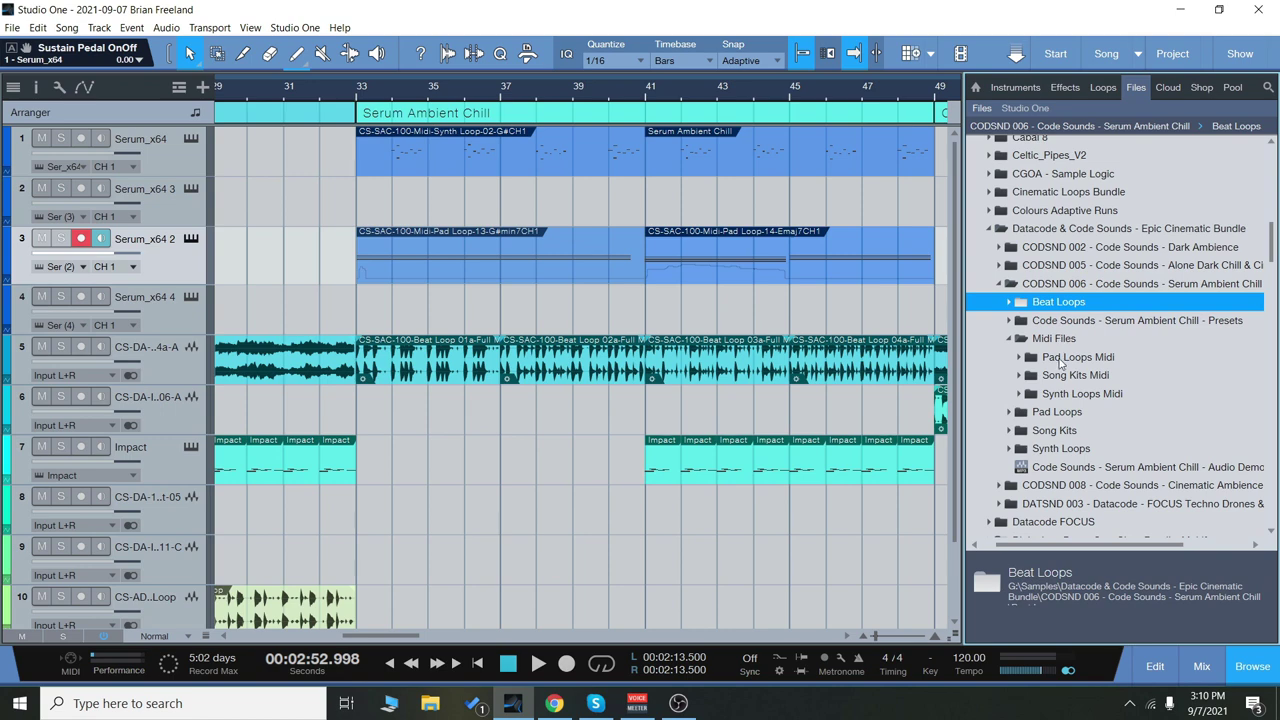
double_click(1066, 358)
scroll(1083, 386, down, 3)
scroll(1083, 386, down, 3)
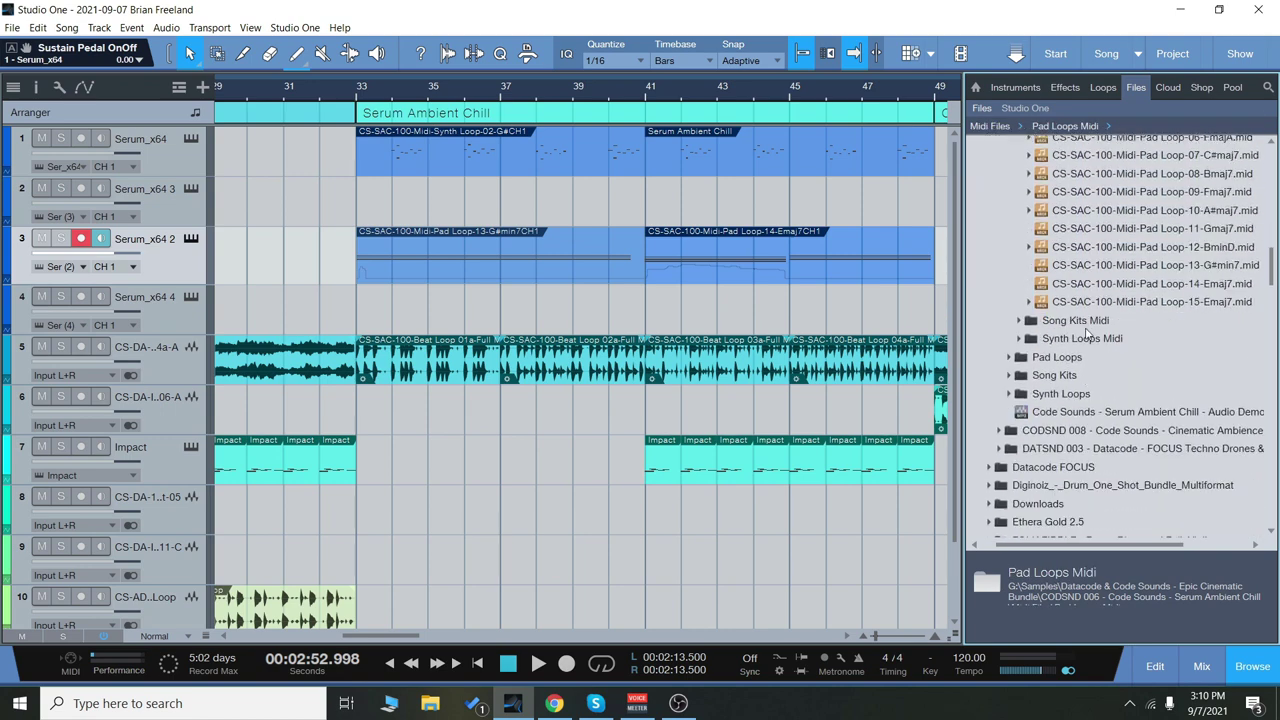
double_click(1075, 322)
scroll(1128, 393, down, 5)
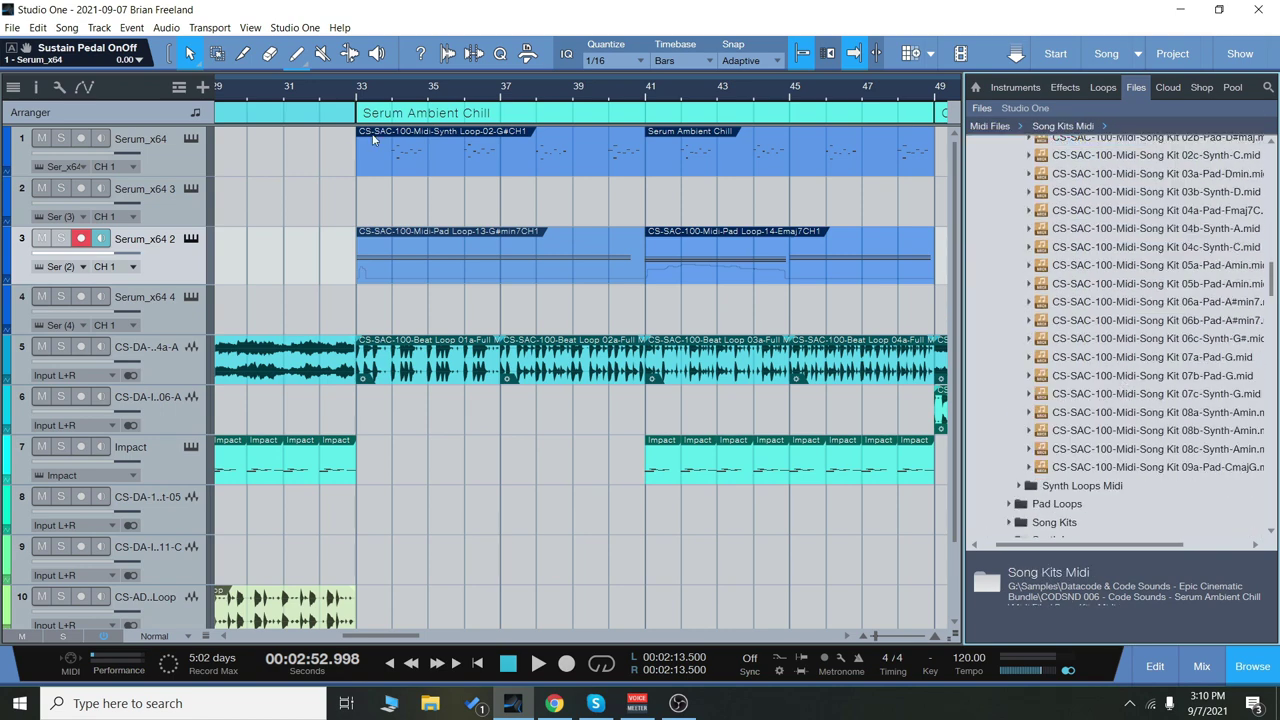
scroll(1093, 343, down, 2)
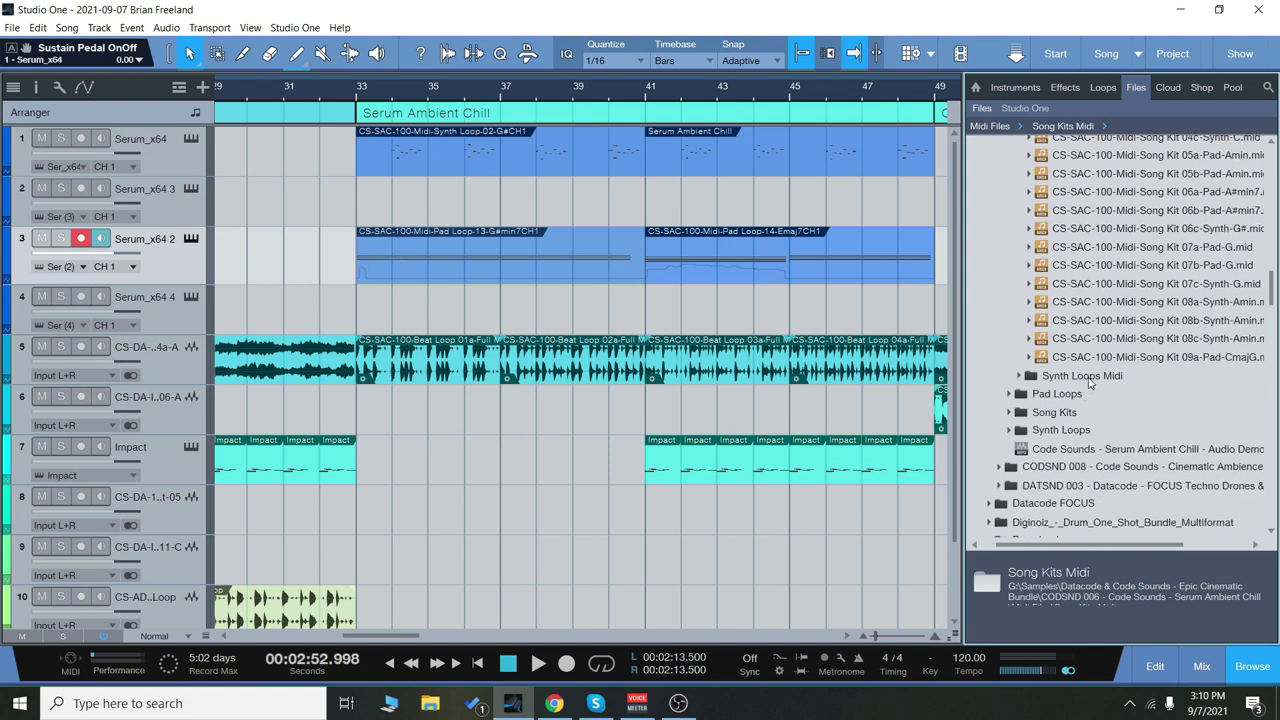
double_click(1088, 377)
scroll(1102, 340, down, 1)
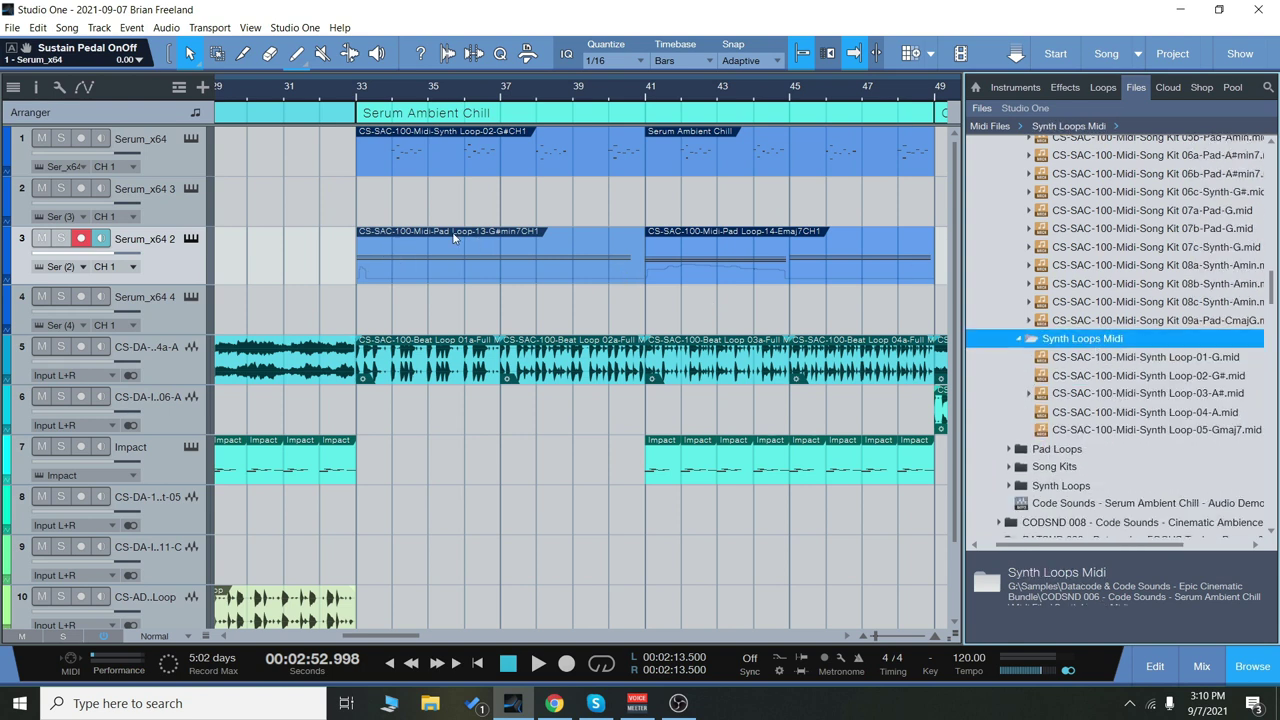
Open the Midi-Synth Loop-02 clip on track 1 in the note editor to view its notes, and close the editor
double_click(574, 163)
scroll(548, 536, down, 2)
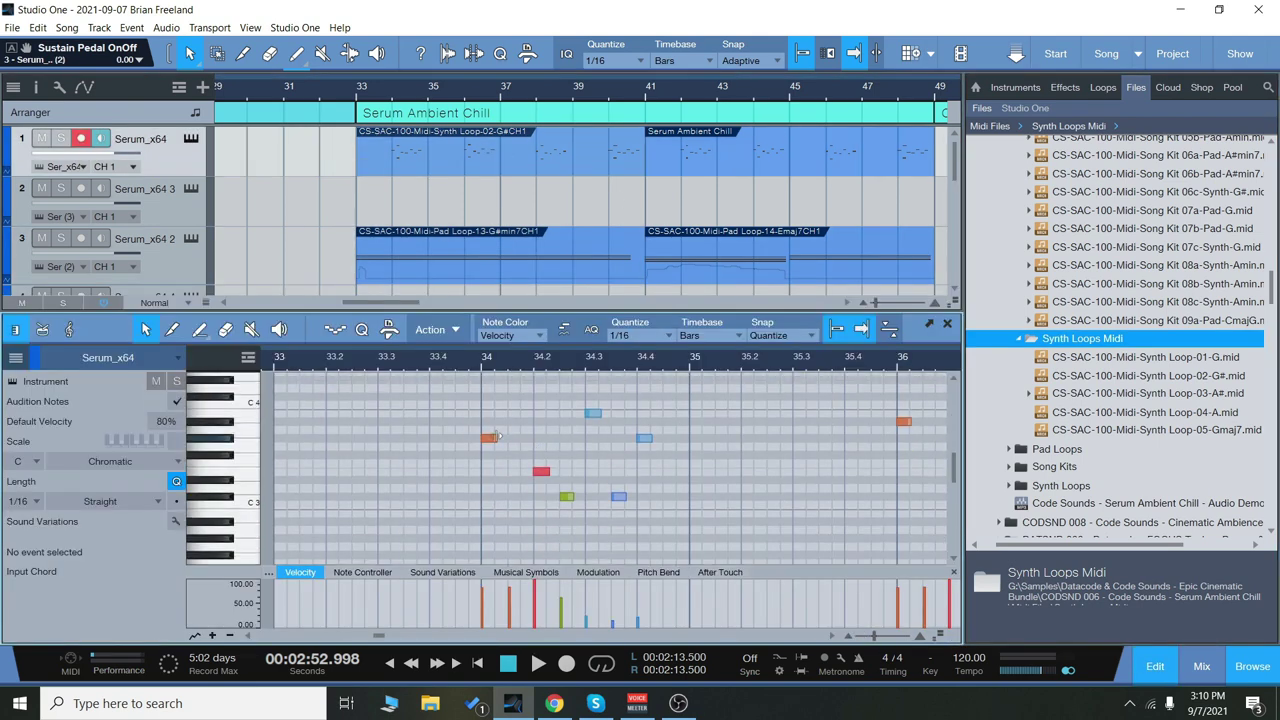
click(1168, 674)
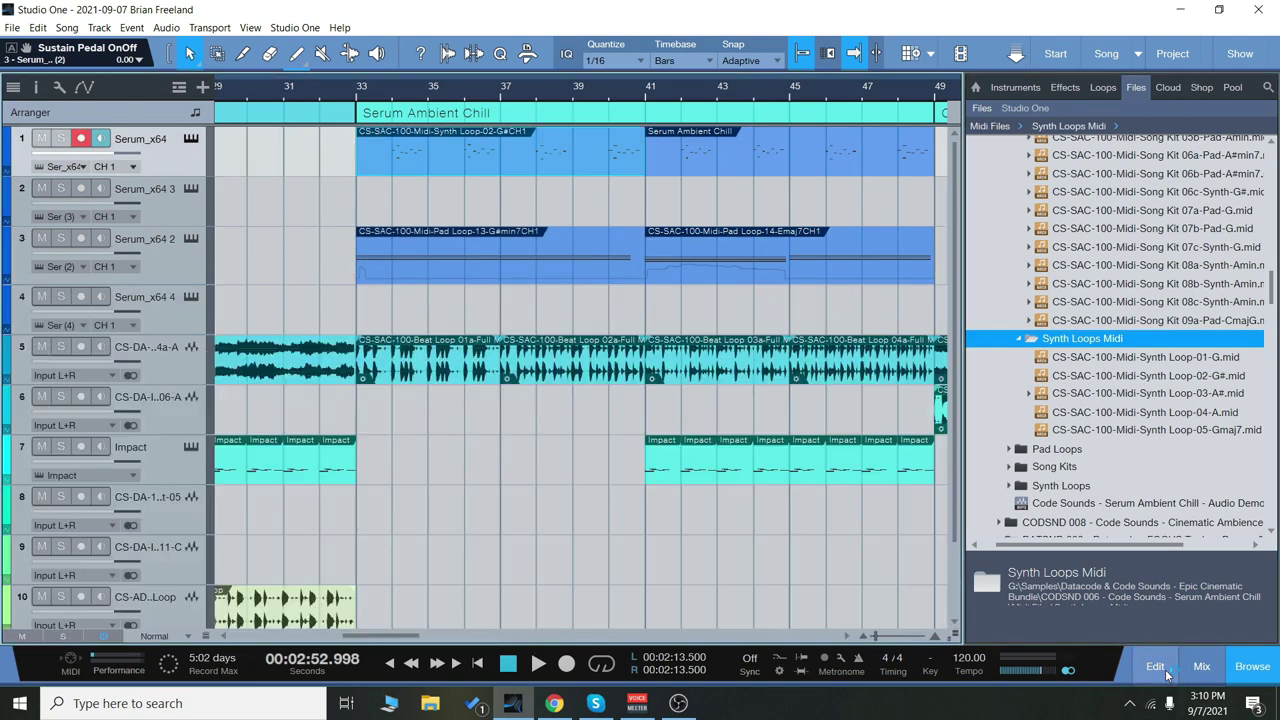
Place the playhead at bar 41, hide the browser, and return the view to the Dark Ambience section
click(656, 100)
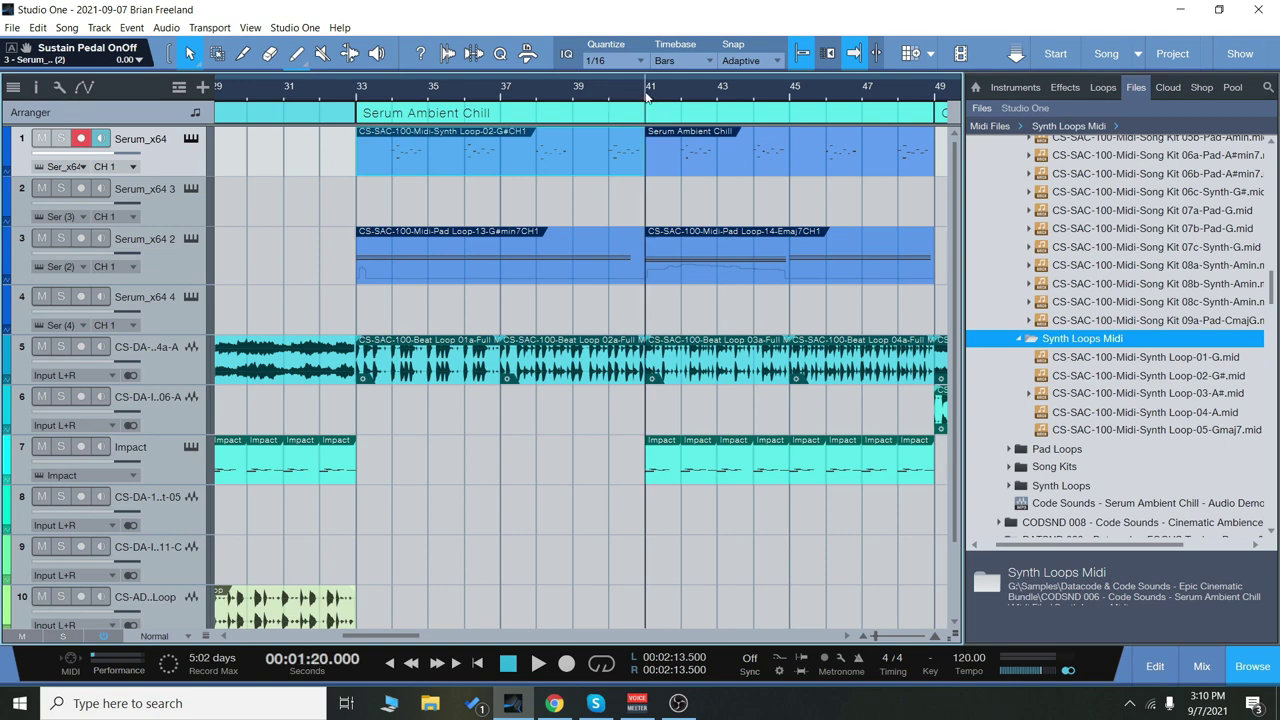
click(1240, 680)
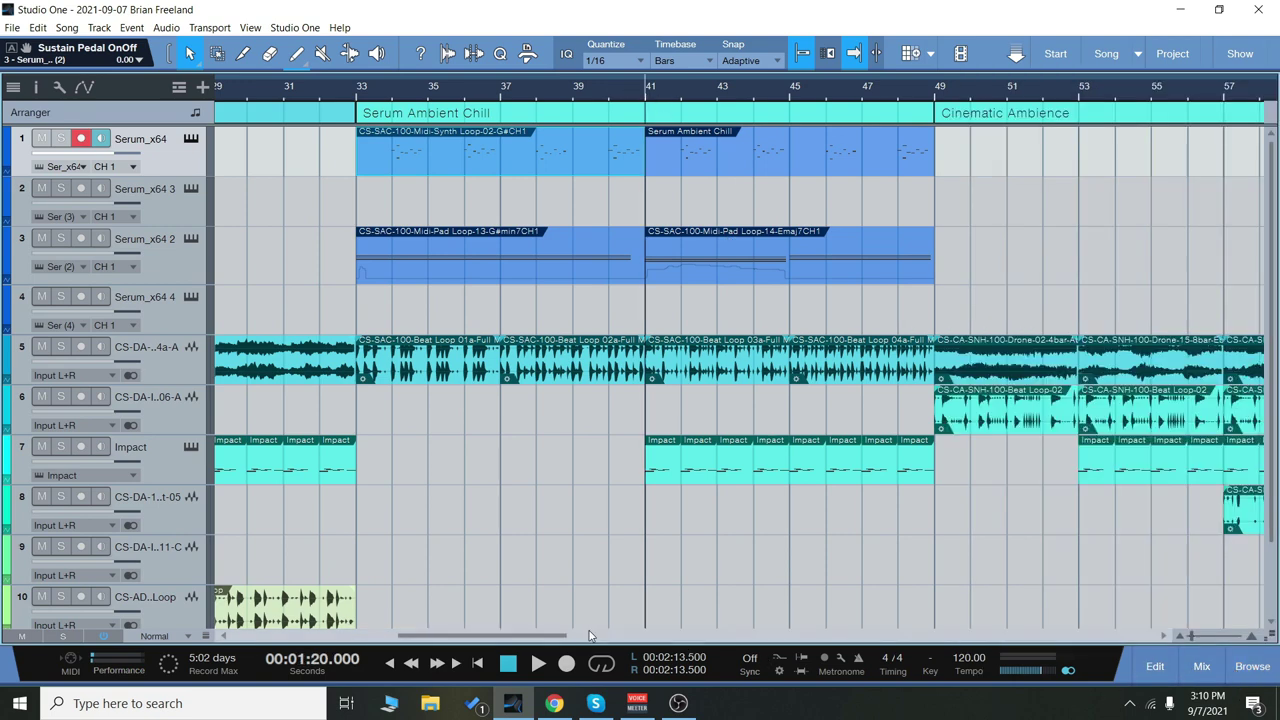
drag(562, 636, 208, 590)
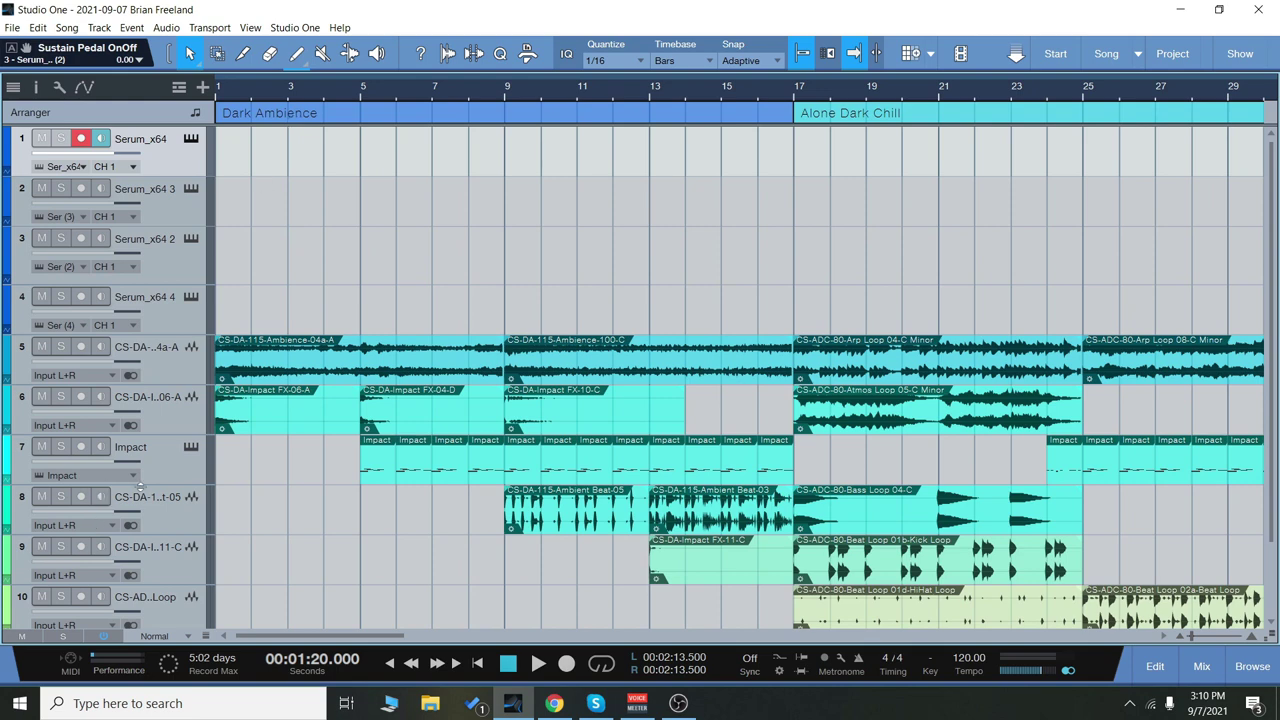
Show the whole arrangement in the timeline and play the song from the beginning
key(shift+z)
key(Home)
key(space)
scroll(228, 478, up, 2)
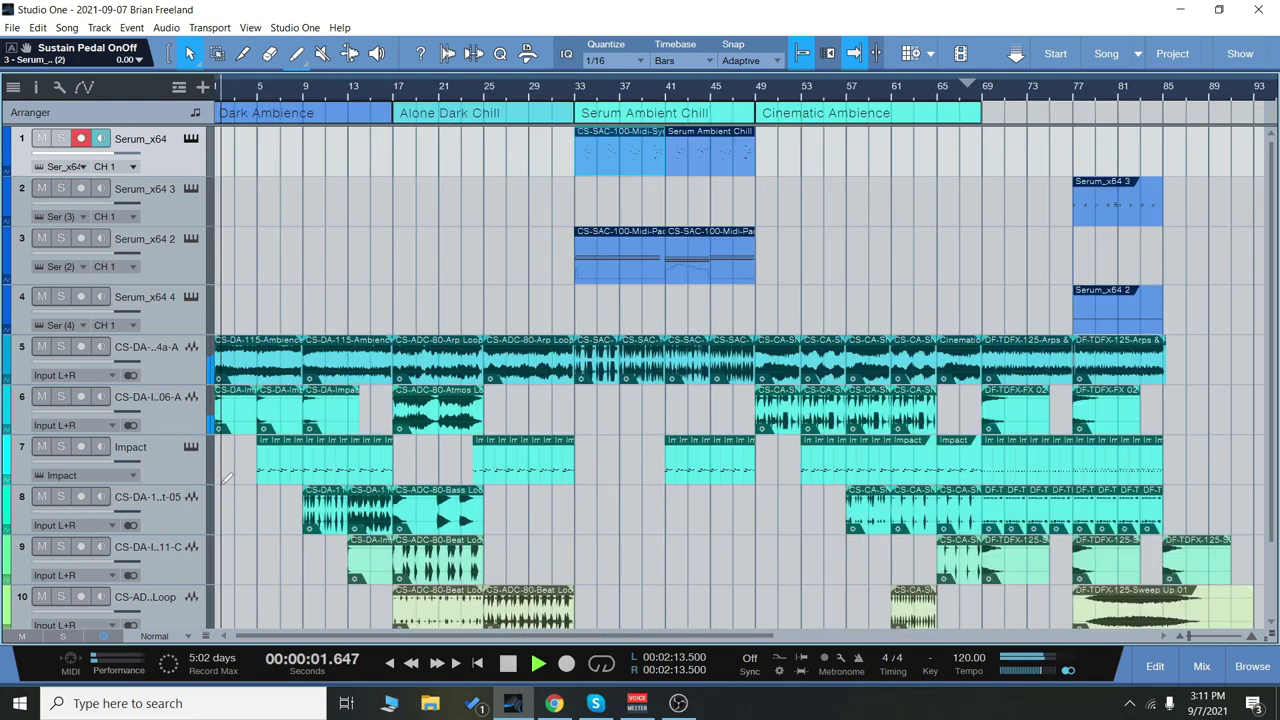
scroll(283, 577, down, 2)
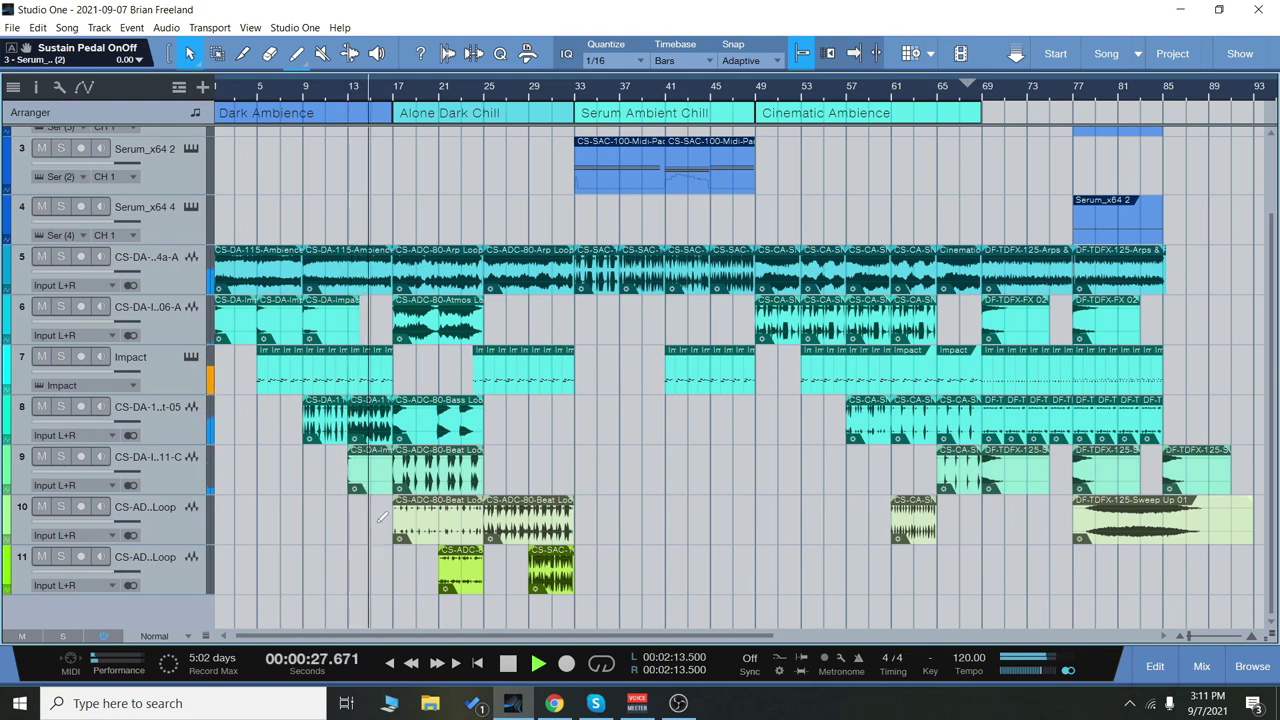
Enlarge the timeline around the Alone Dark Chill section and reduce the track height to Small during playback
ctrl+scroll(381, 517, up, 4)
drag(370, 640, 408, 643)
alt+scroll(543, 509, down, 1)
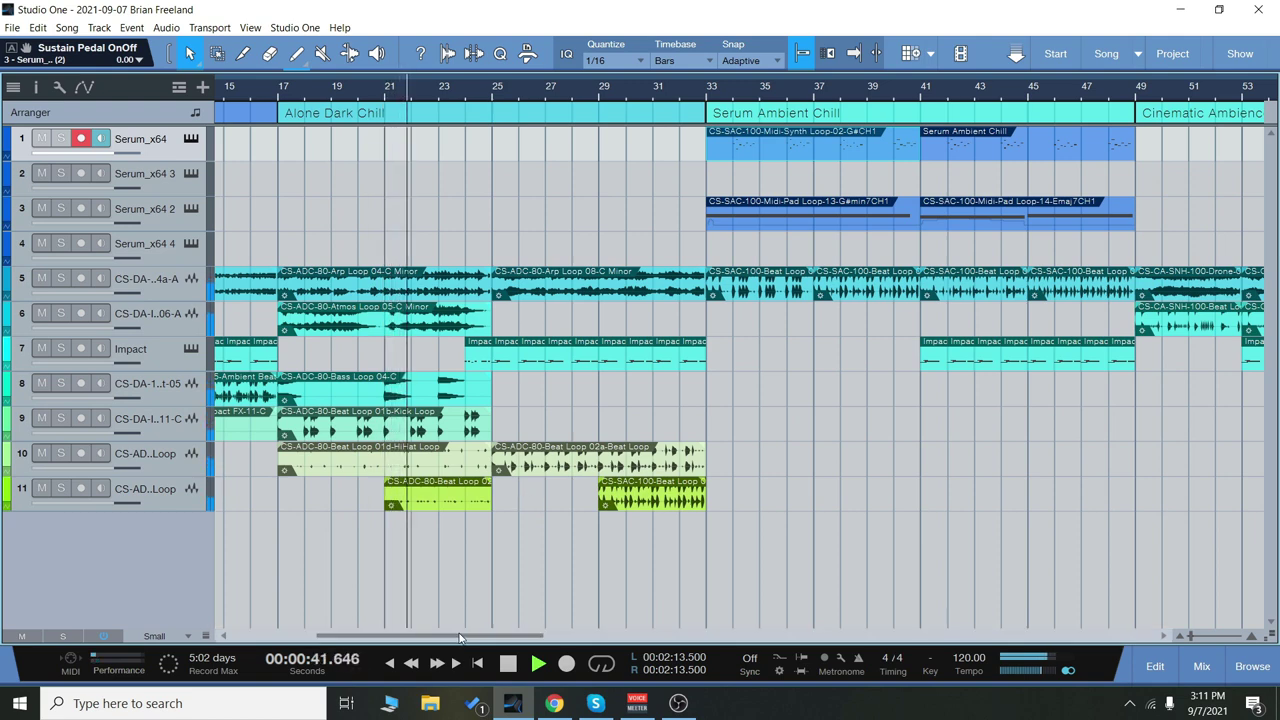
drag(460, 637, 468, 641)
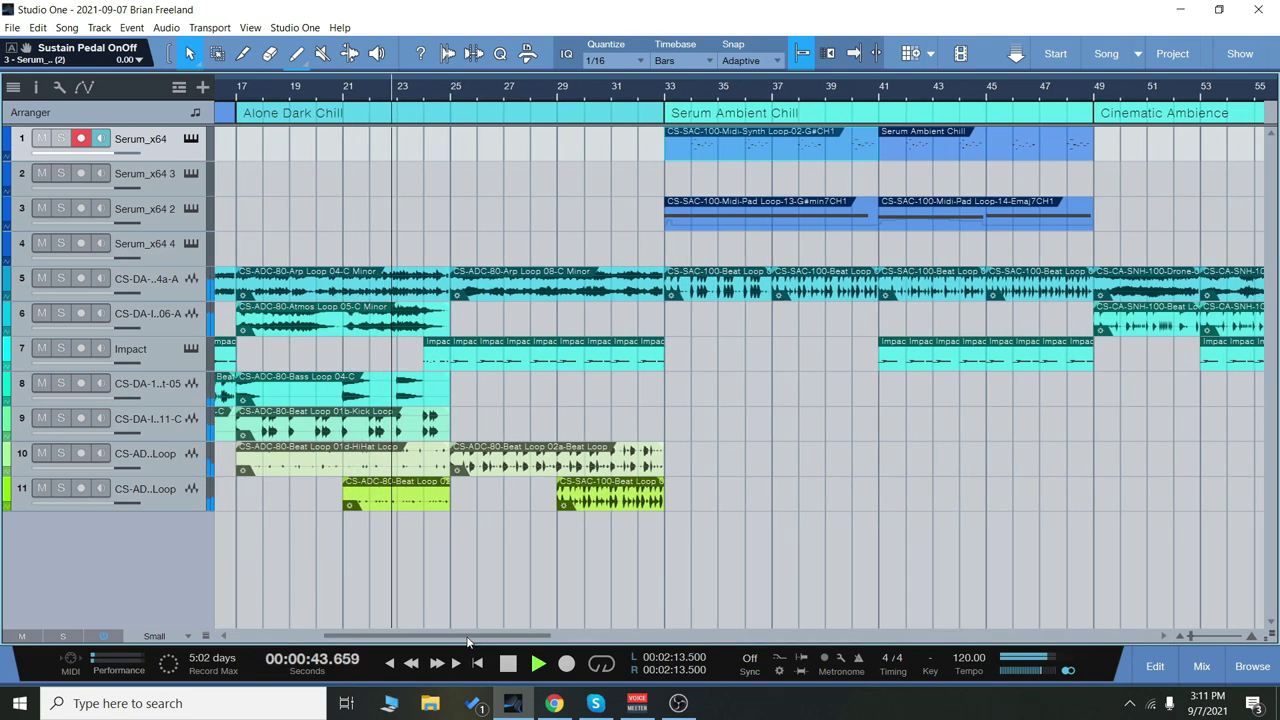
Open the Impact track's instrument during playback and move its window aside
click(191, 350)
drag(683, 14, 989, 14)
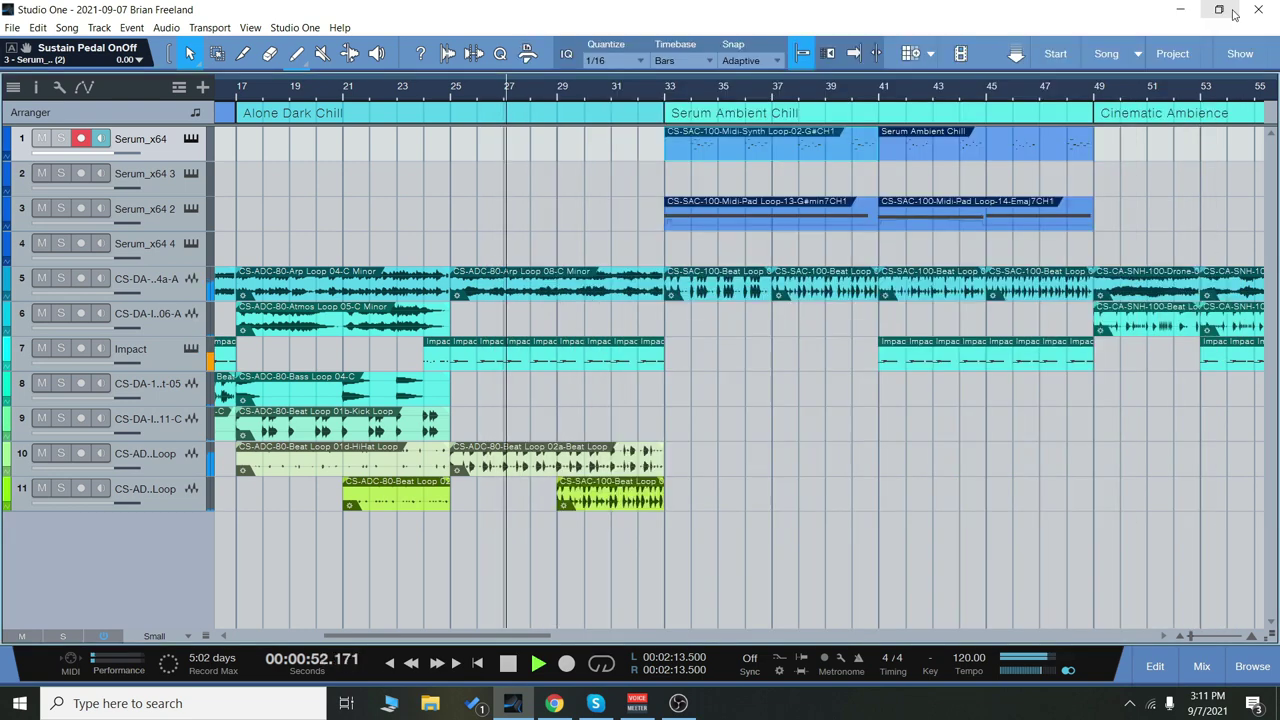
Close the Impact instrument window and bring the Serum Ambient Chill and Cinematic Ambience sections into view during playback
click(1231, 10)
drag(464, 640, 487, 640)
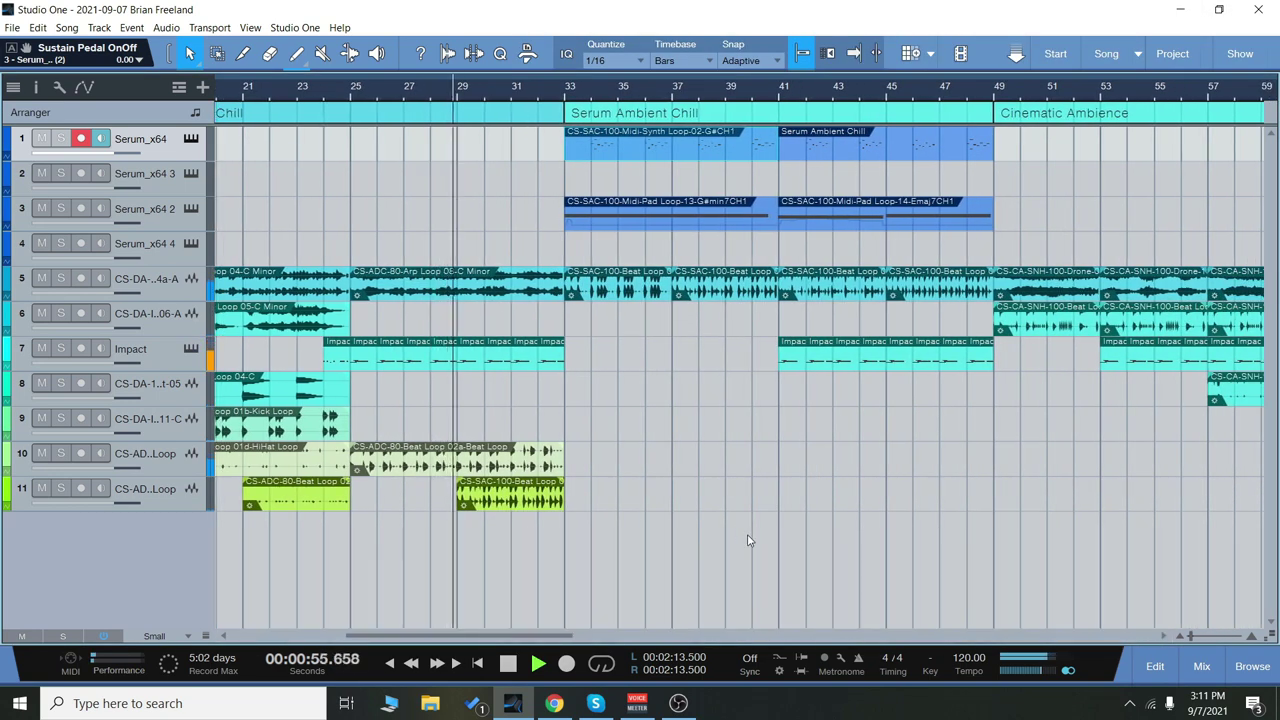
scroll(697, 470, down, 2)
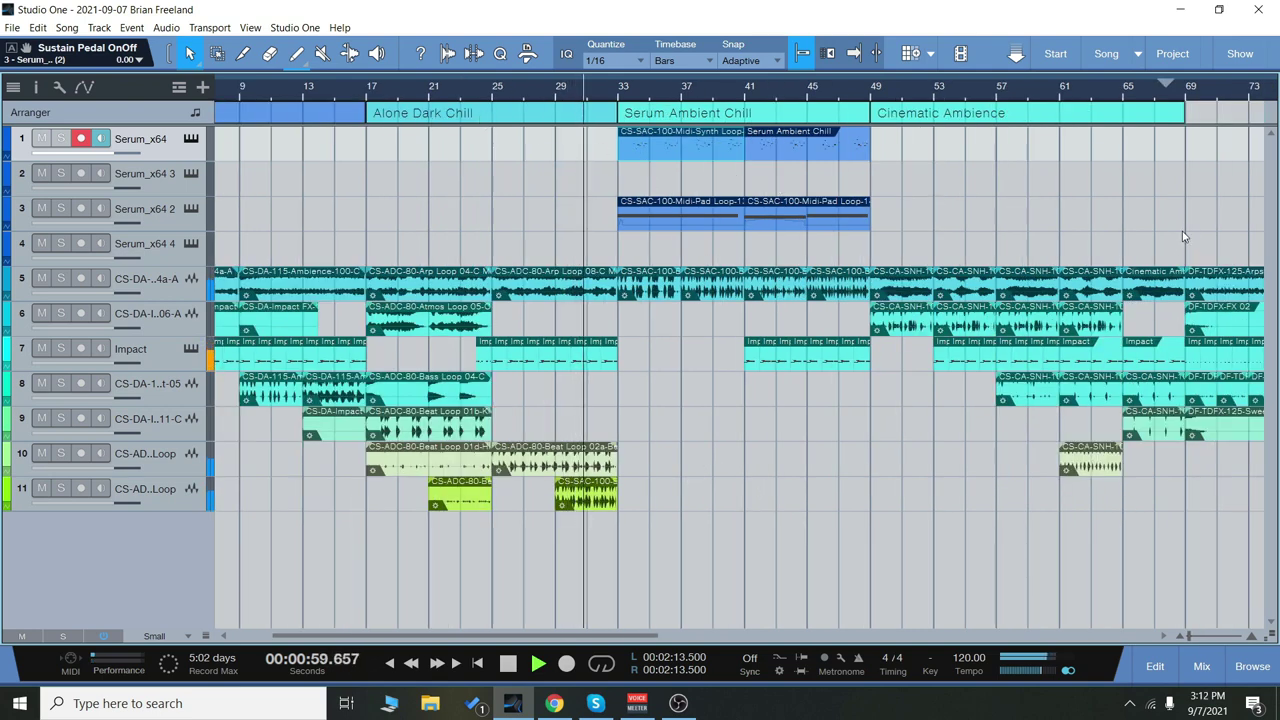
scroll(1200, 222, up, 2)
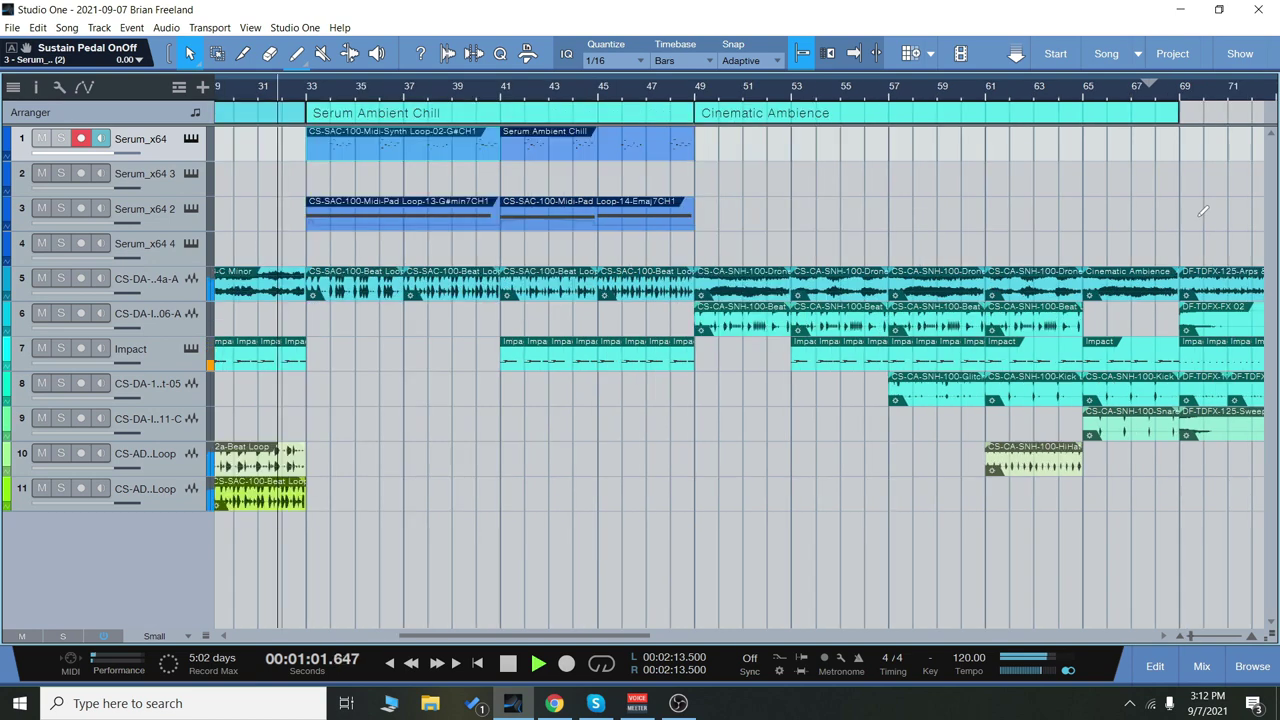
Show the Serum instruments of the Serum_x64 and Serum_x64 2 tracks in a window moved aside, and close it
click(190, 139)
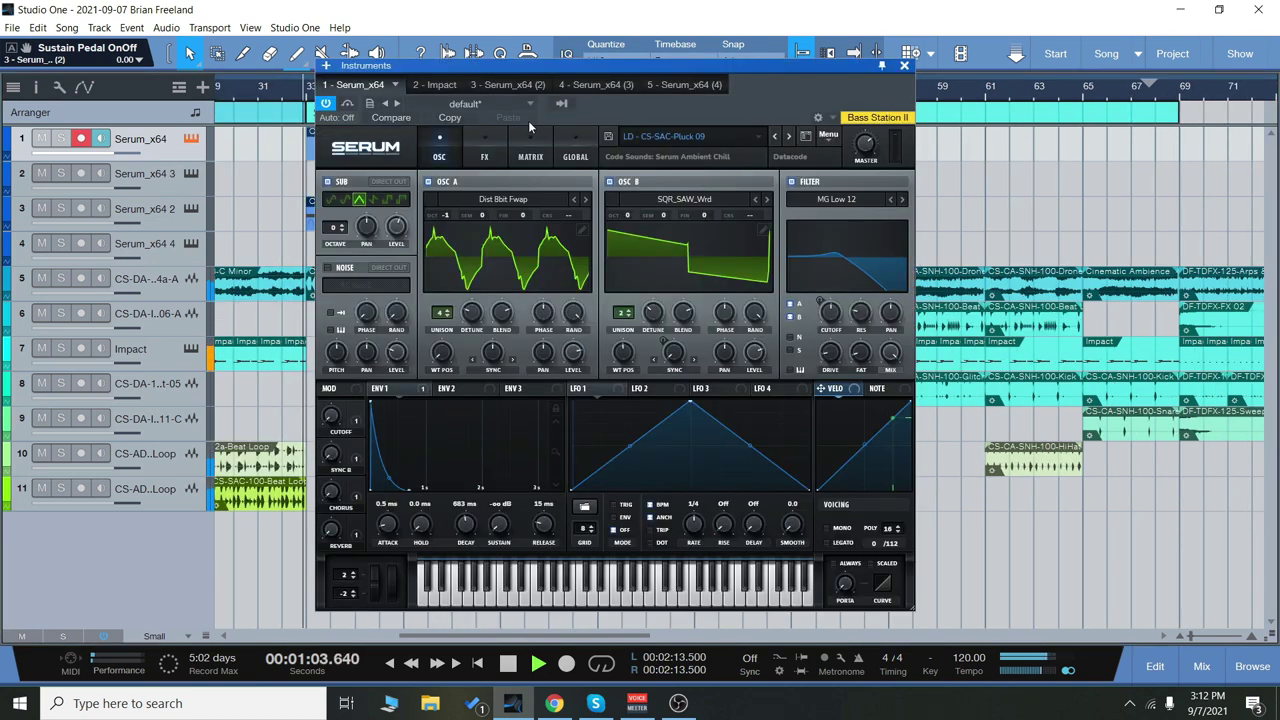
drag(620, 68, 906, 42)
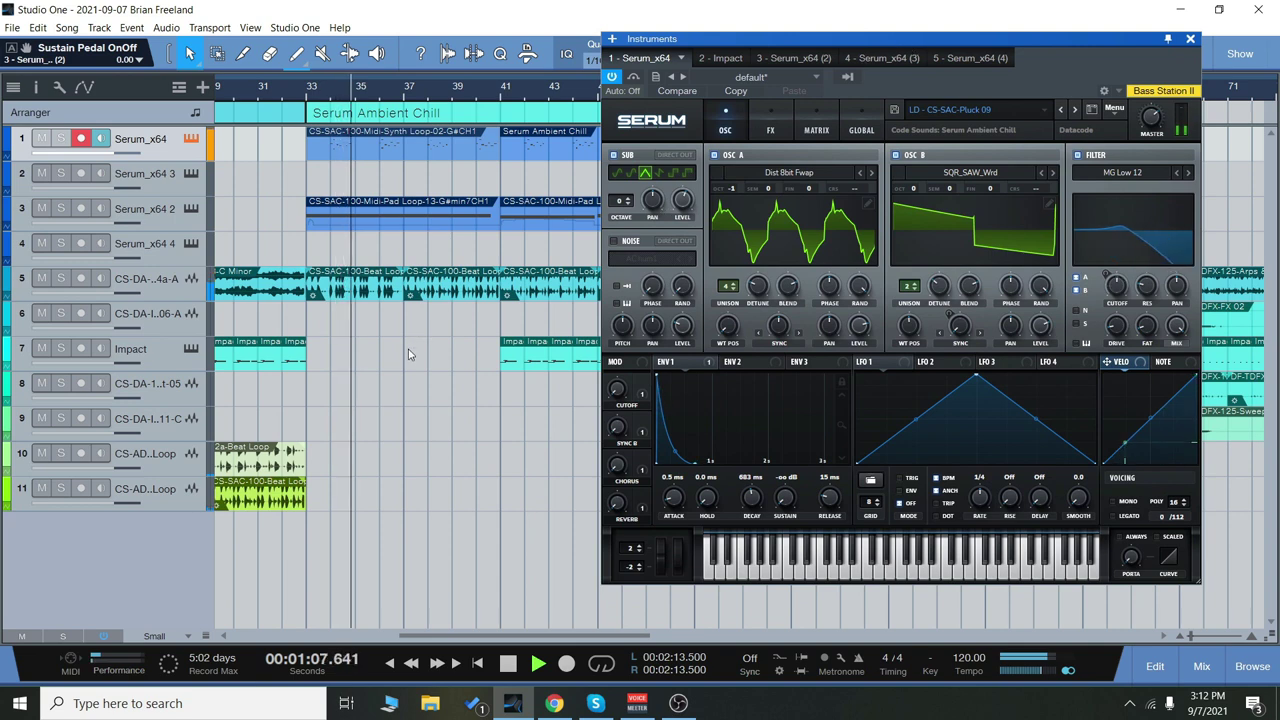
click(191, 208)
mouse_move(1121, 308)
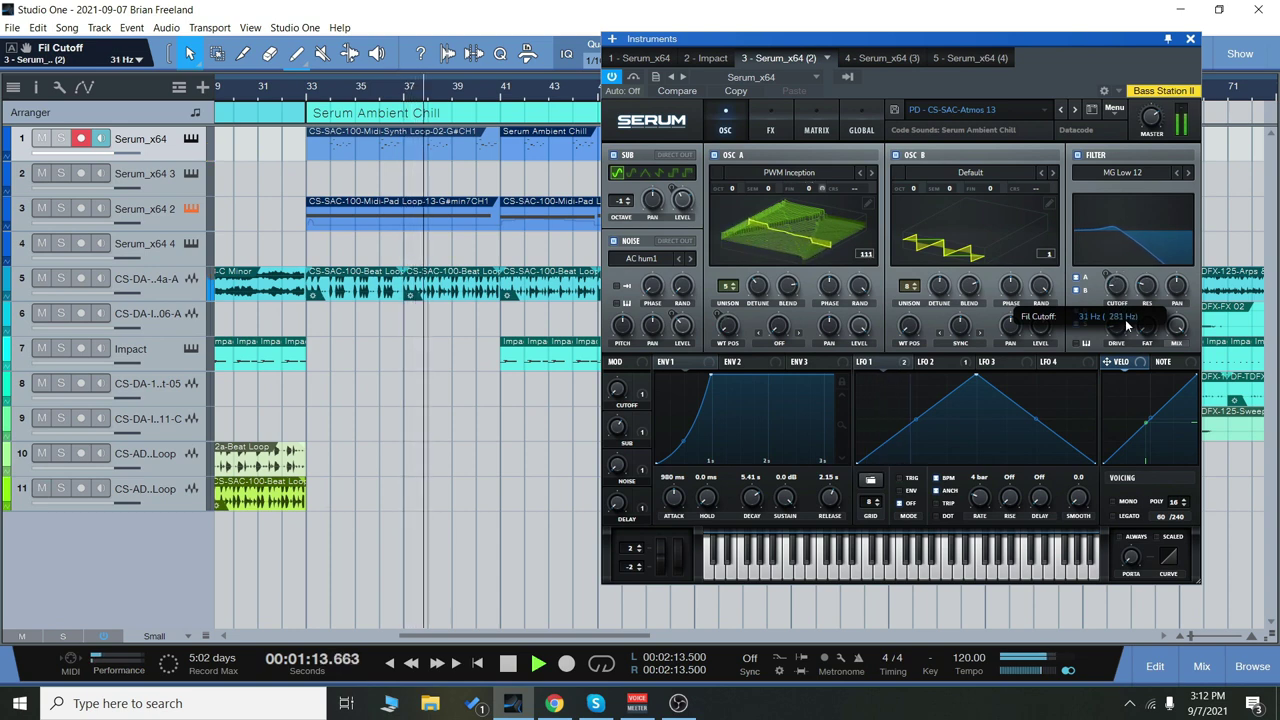
click(1190, 39)
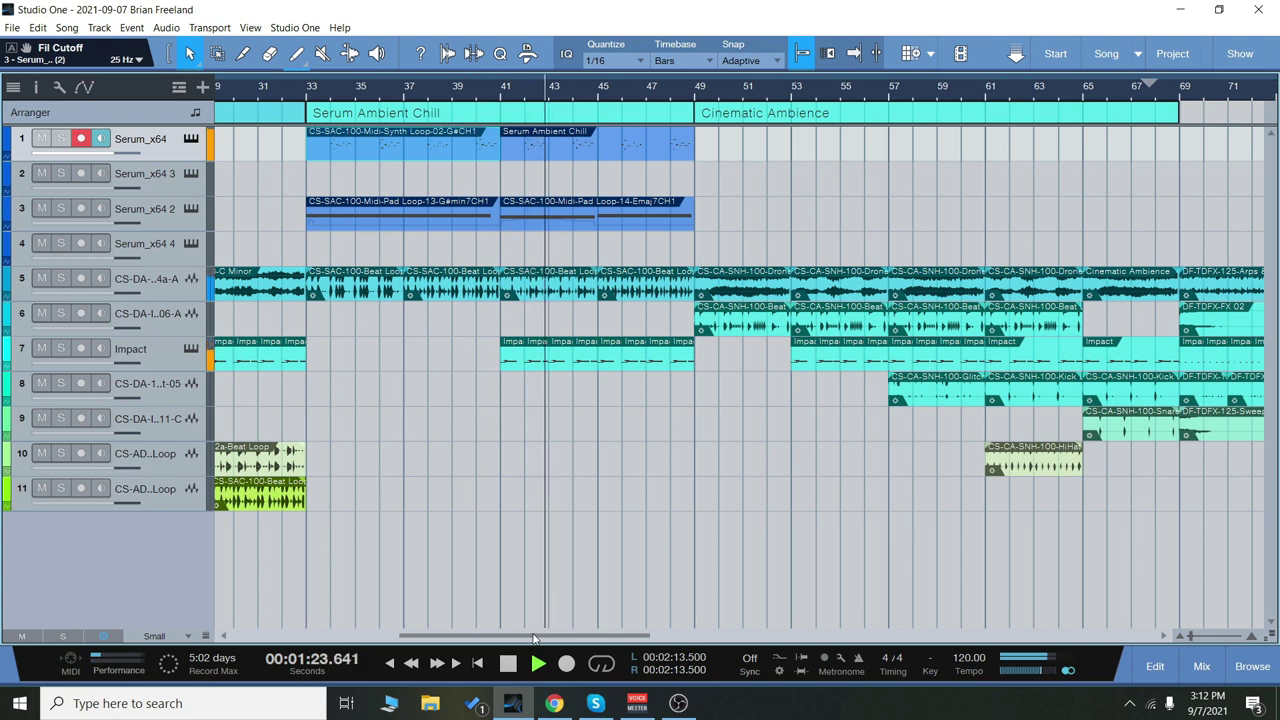
Reopen the Serum_x64 2 instrument, look through the Code Sounds - Serum Ambient Chill - Presets list, and close the window
drag(532, 640, 565, 638)
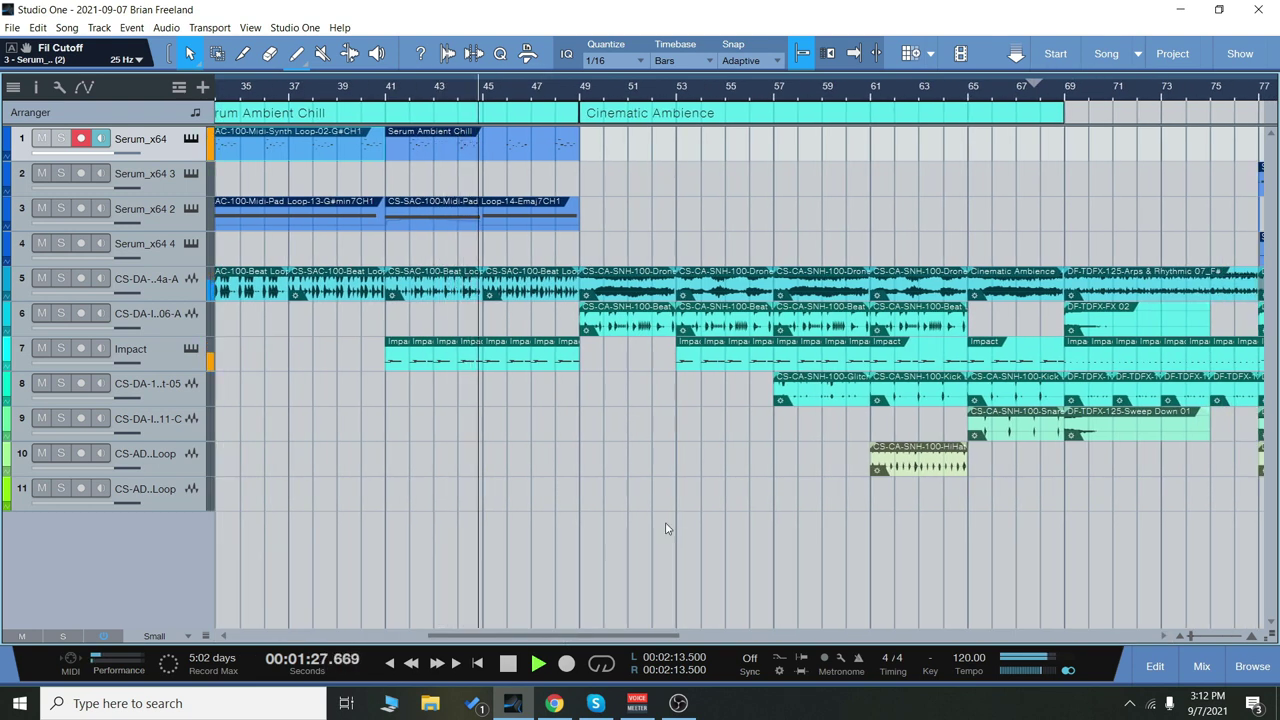
click(191, 210)
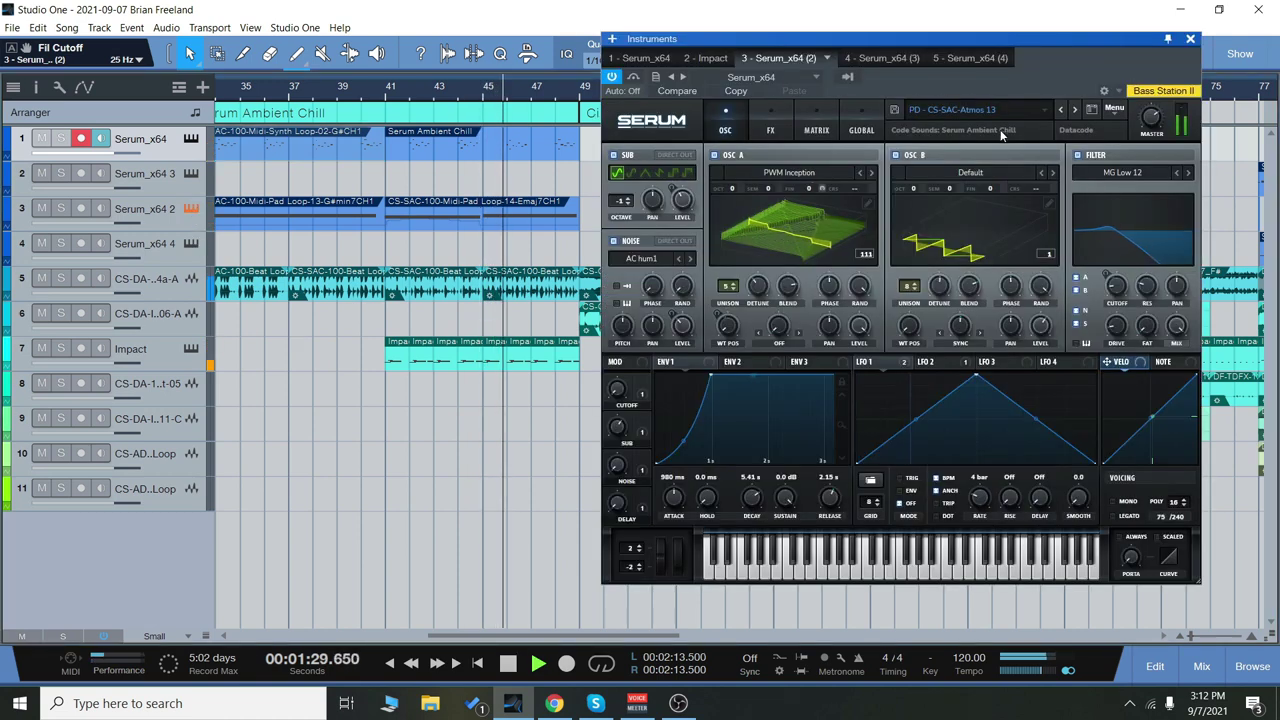
click(952, 110)
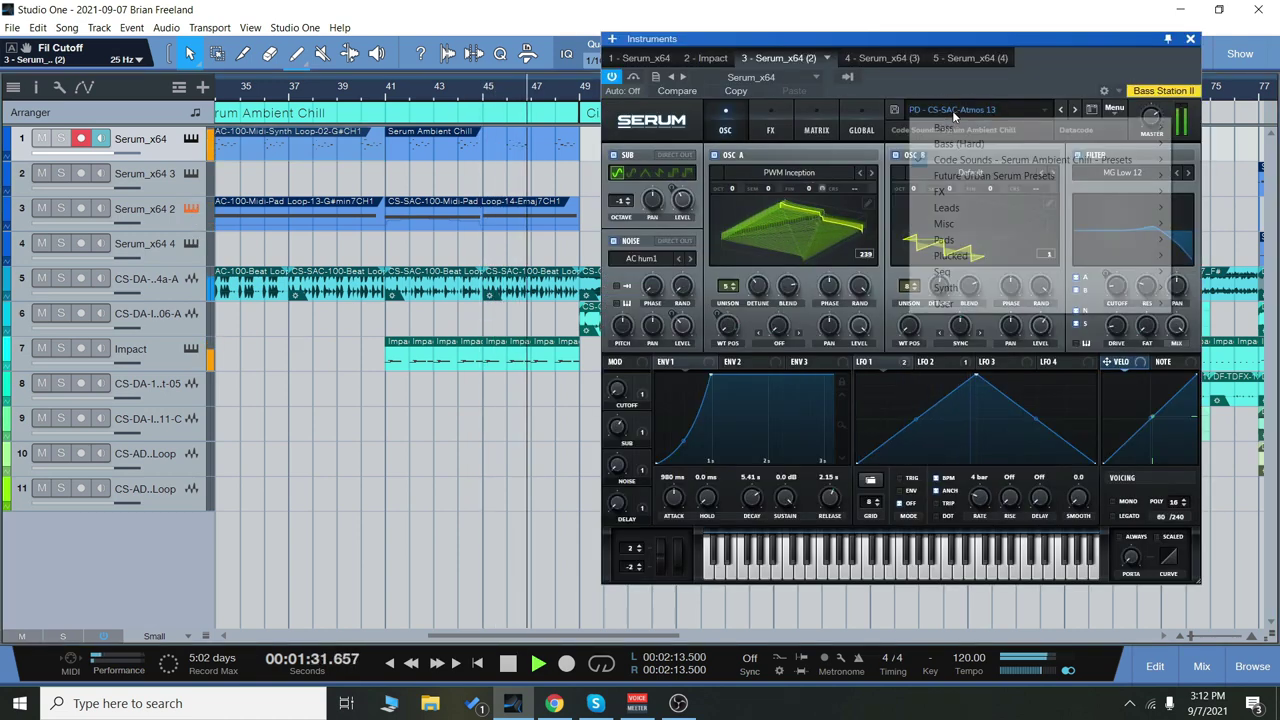
mouse_move(962, 161)
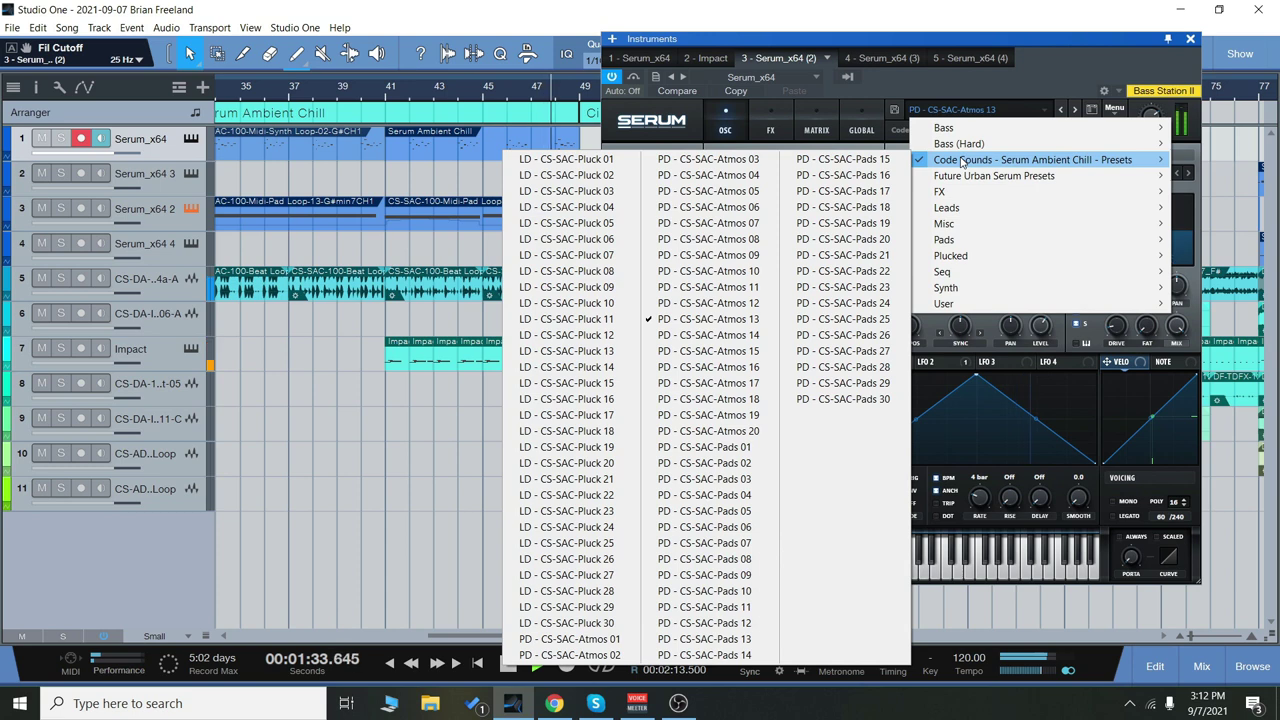
click(1190, 38)
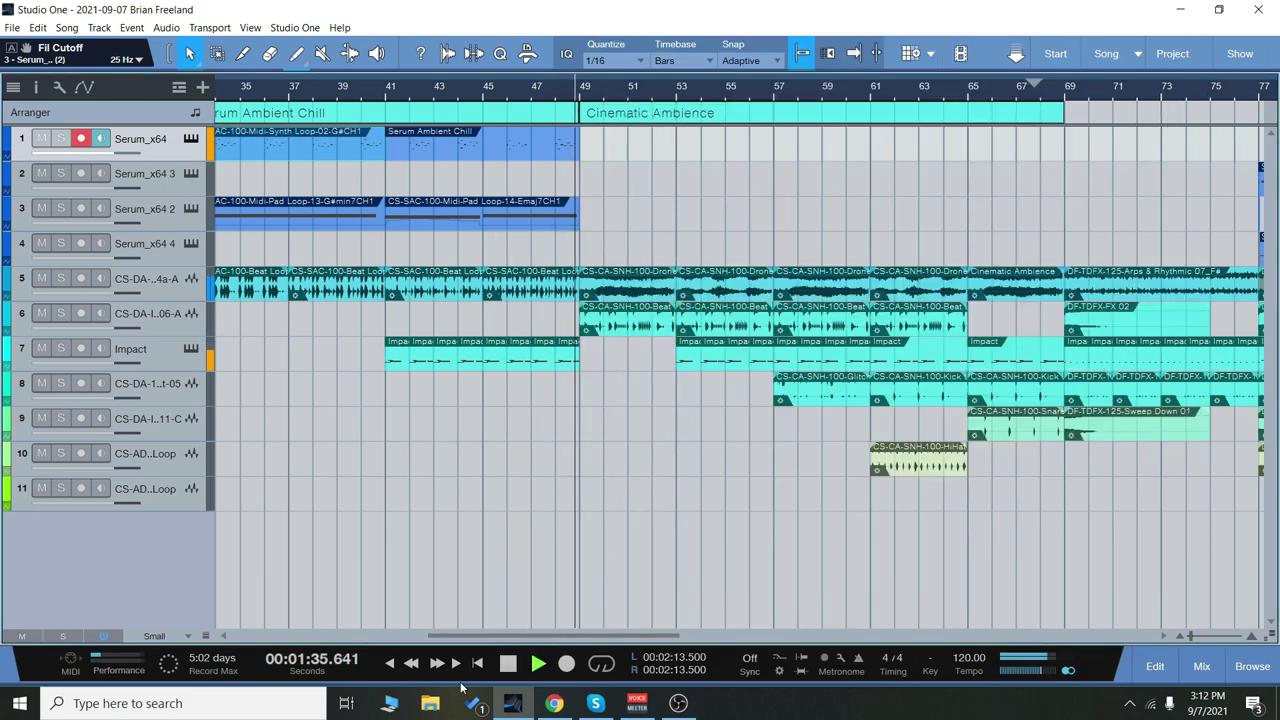
Draw a new arranger section from bar 69 to bar 85, directly after Cinematic Ambience
drag(546, 640, 596, 640)
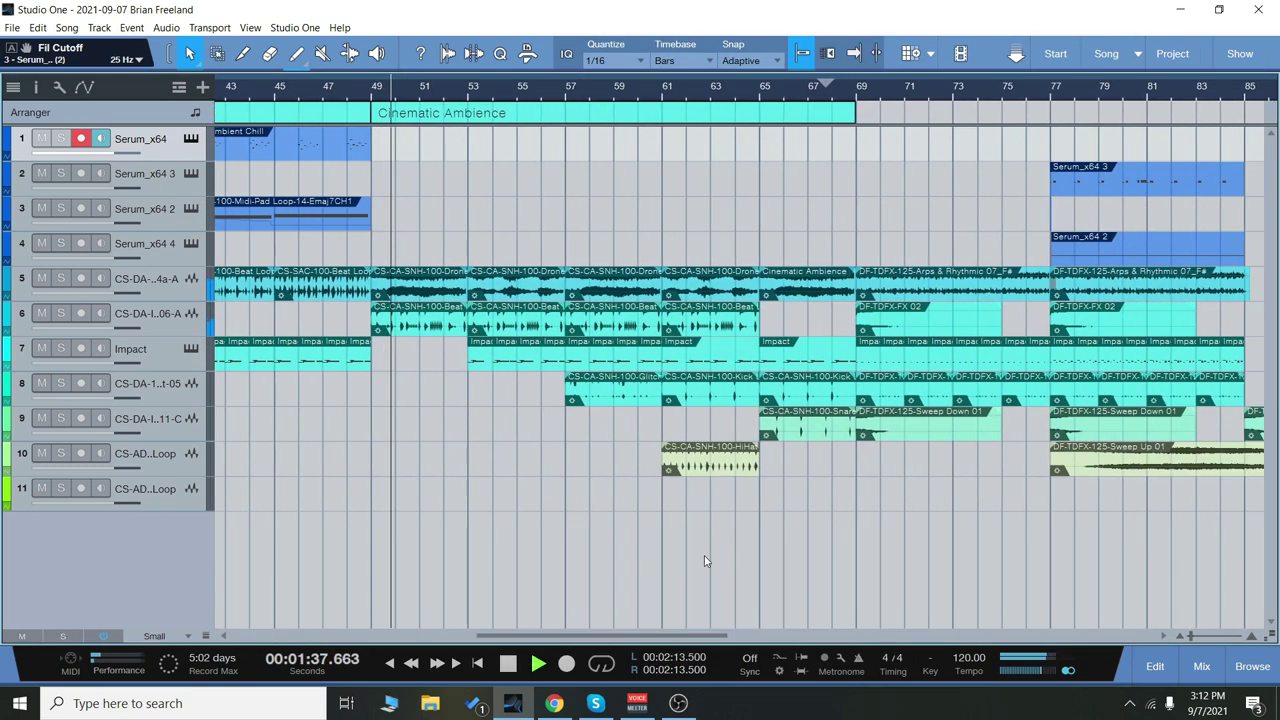
key(w)
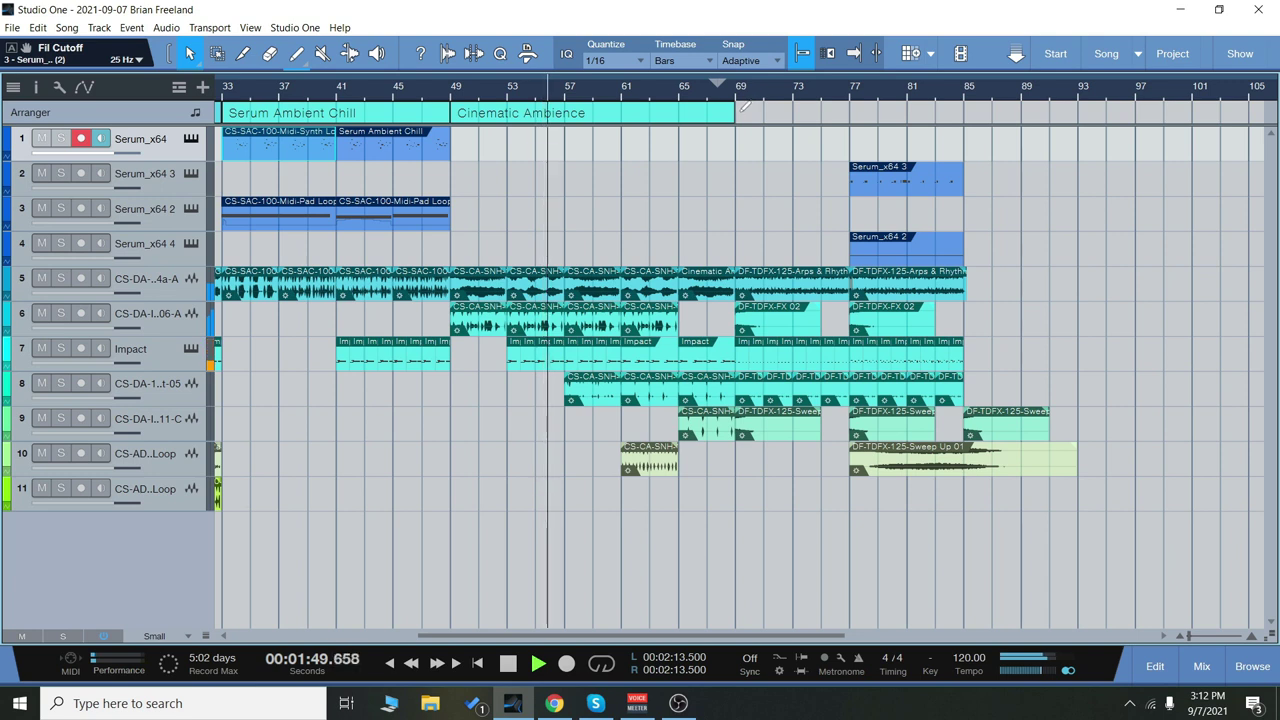
drag(745, 107, 964, 110)
Rename the new arranger section after Cinematic Ambience as Techno
right_click(793, 120)
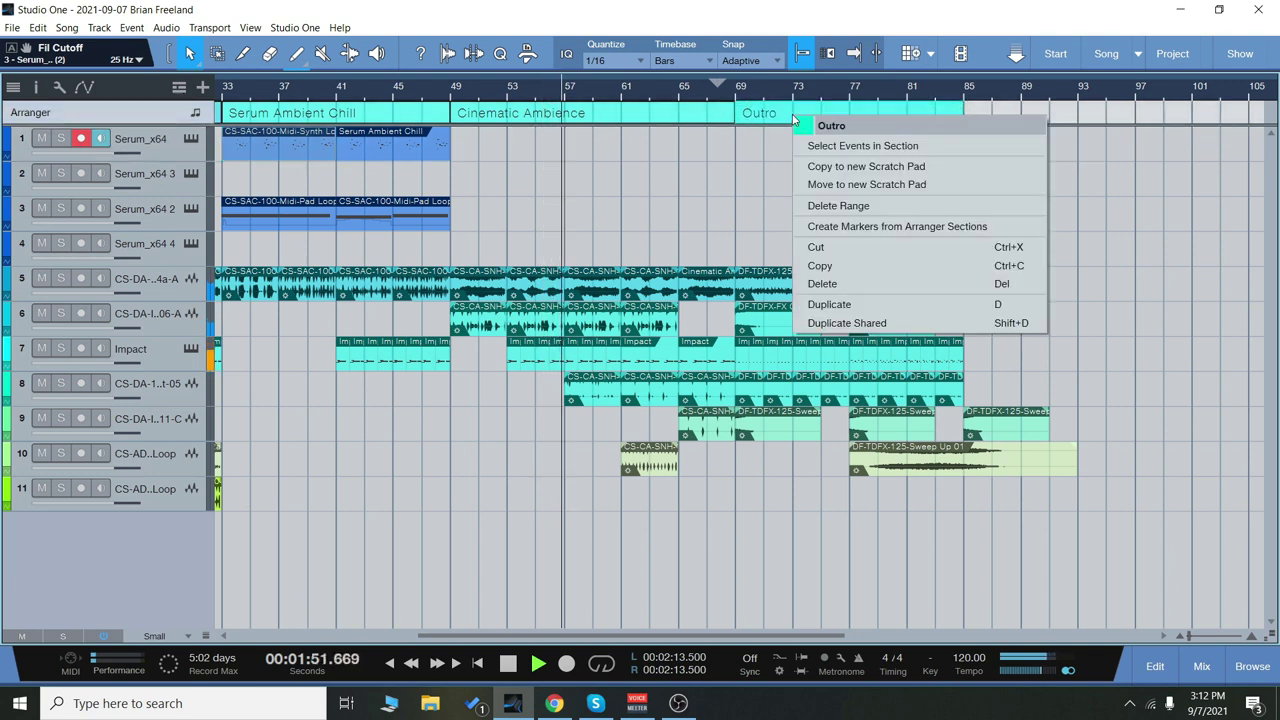
click(855, 128)
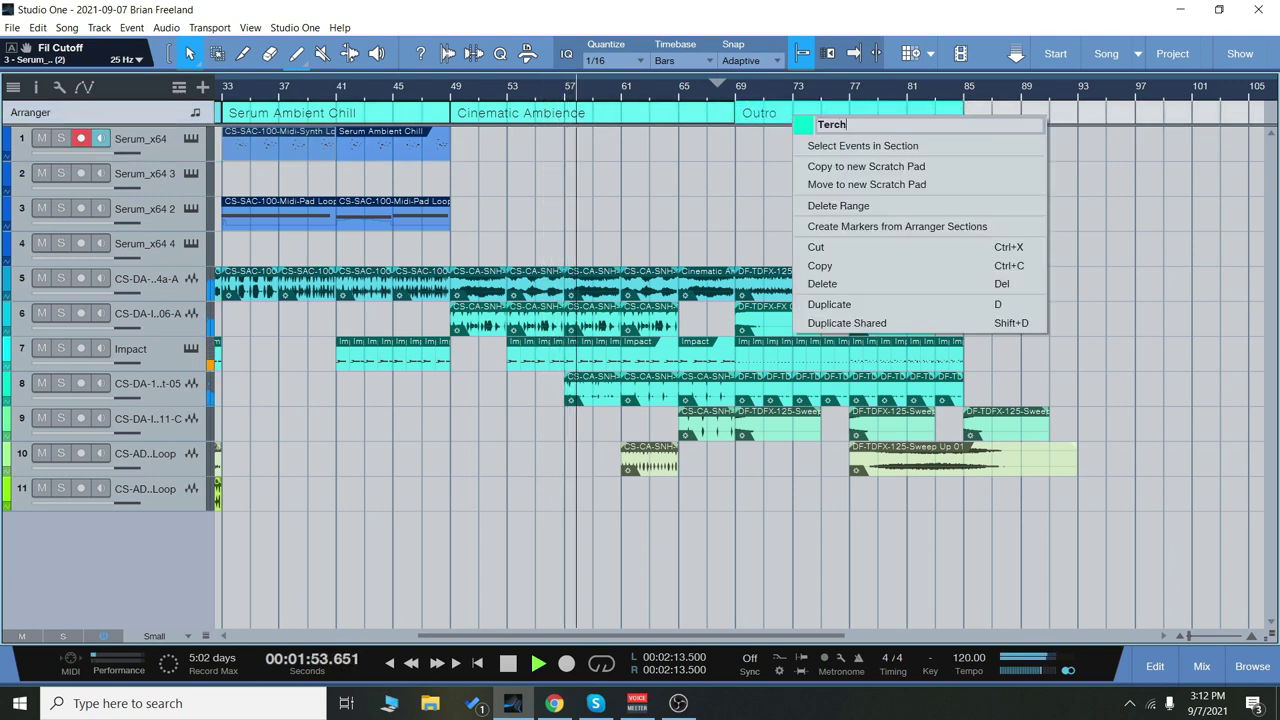
text(Terch)
key(BackSpace)
key(BackSpace)
text(chno)
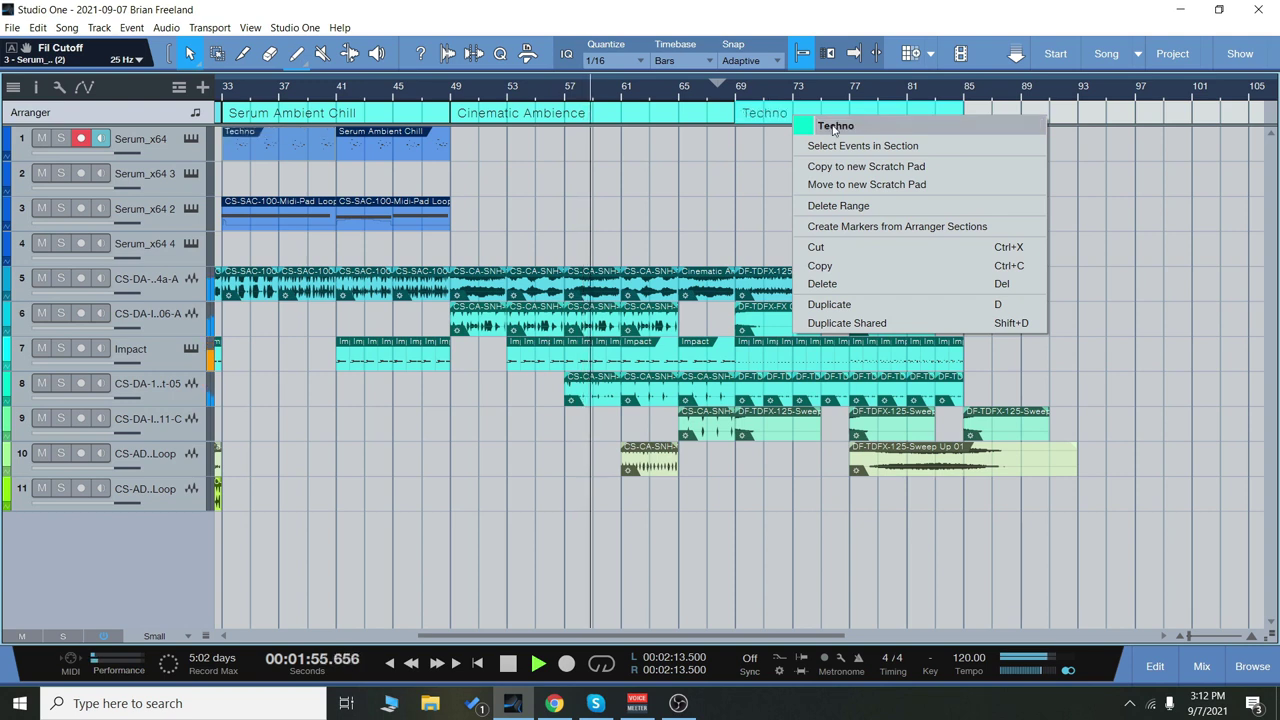
key(Return)
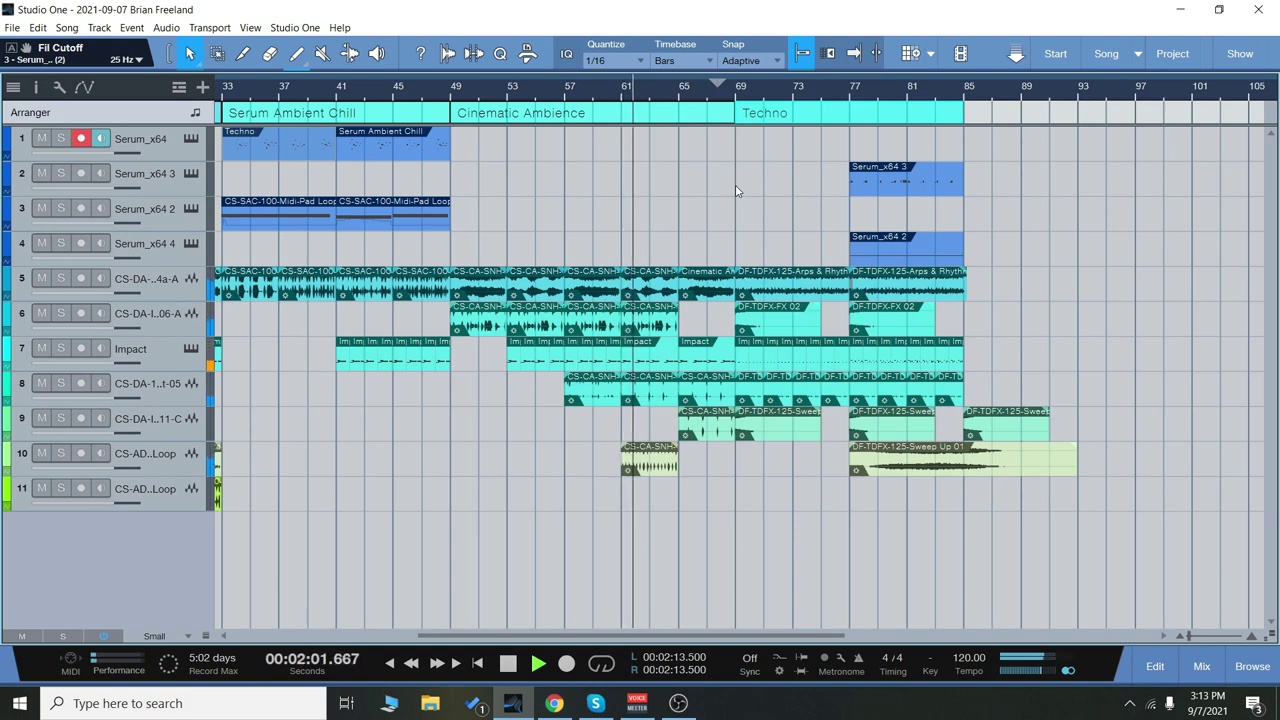
Follow the playback from the Cinematic Ambience section into the Techno section in the timeline
scroll(741, 181, up, 3)
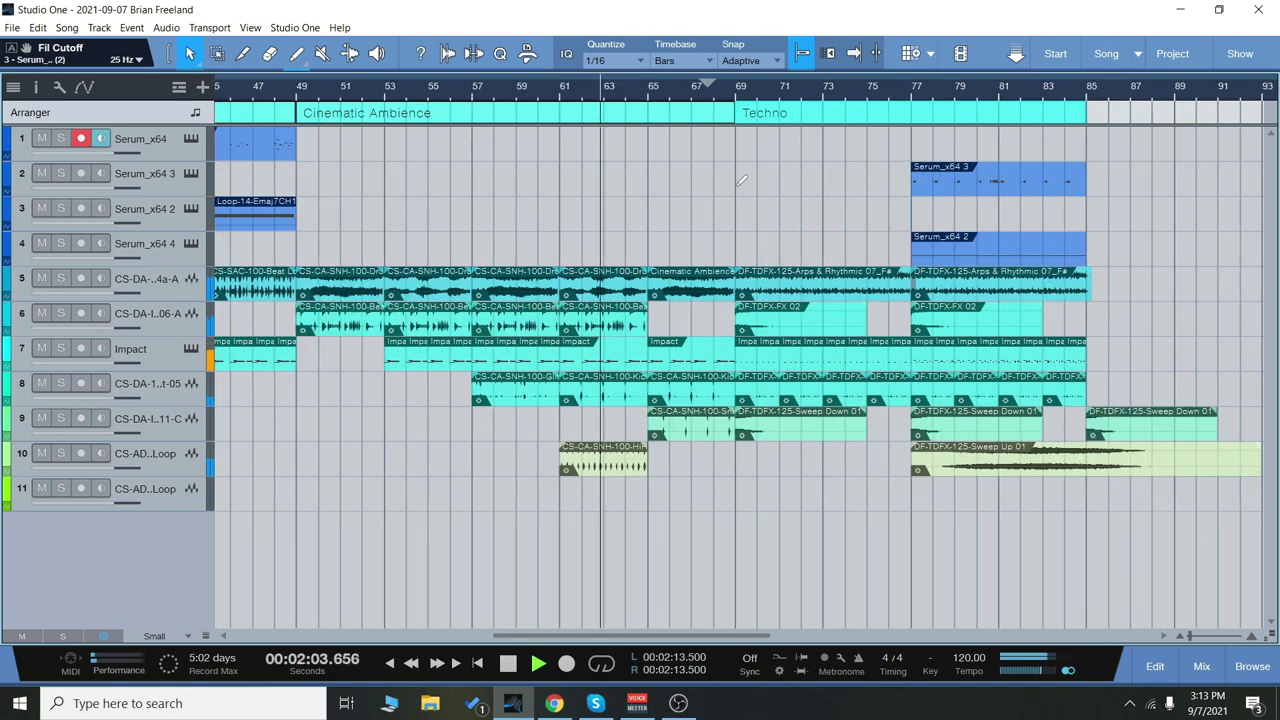
scroll(839, 547, down, 3)
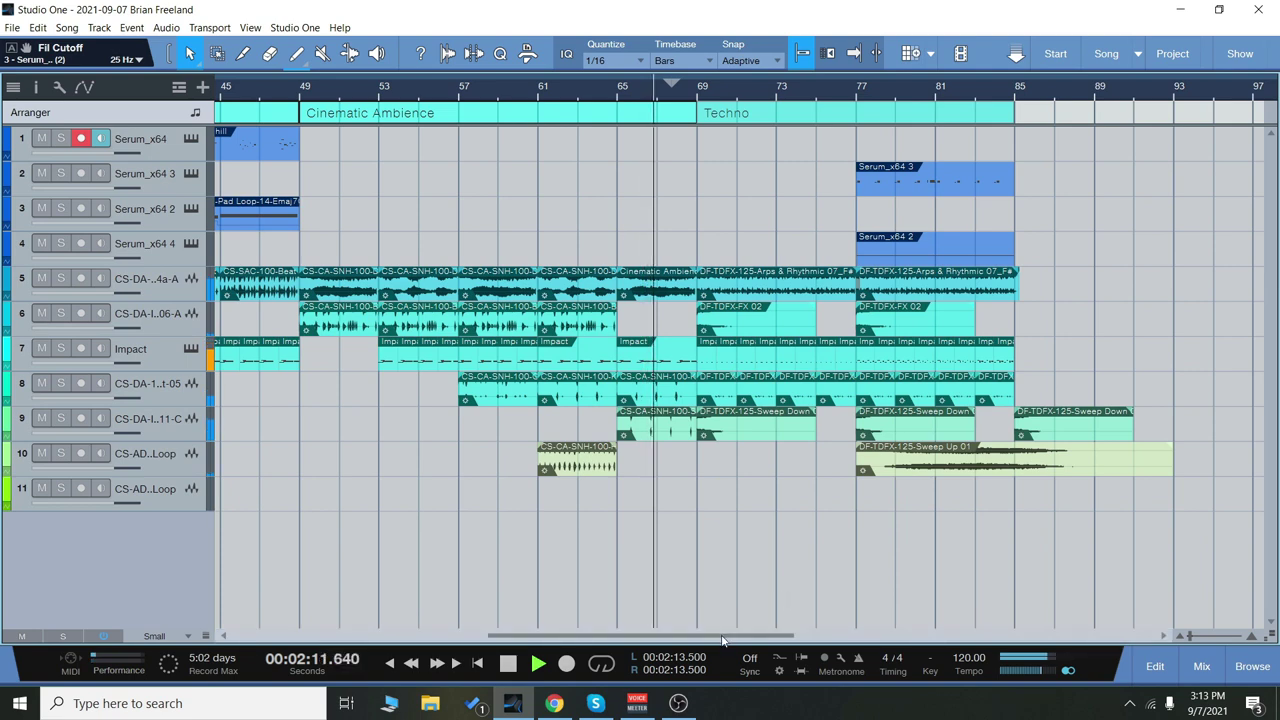
drag(723, 638, 757, 641)
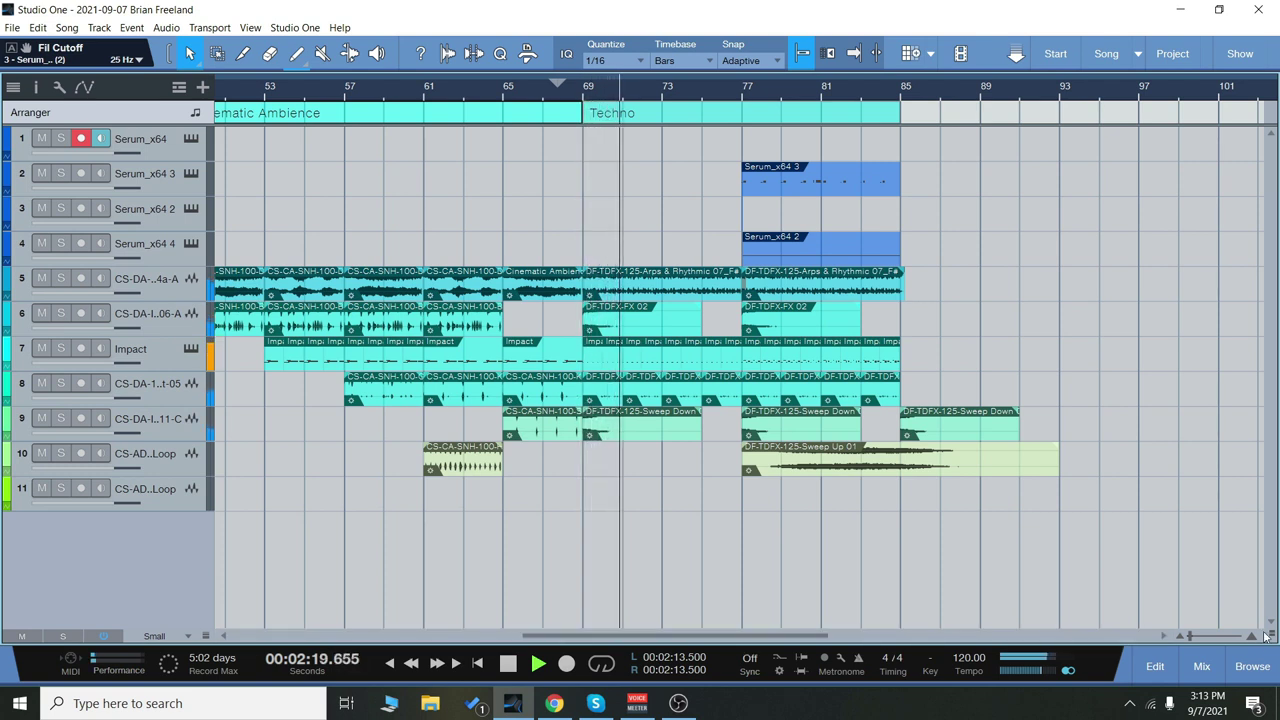
Show the browser and expand the DATSND 003 - Datacode - FOCUS Techno Drones & FX folder so its subfolder names are readable
click(1252, 666)
scroll(1125, 395, down, 3)
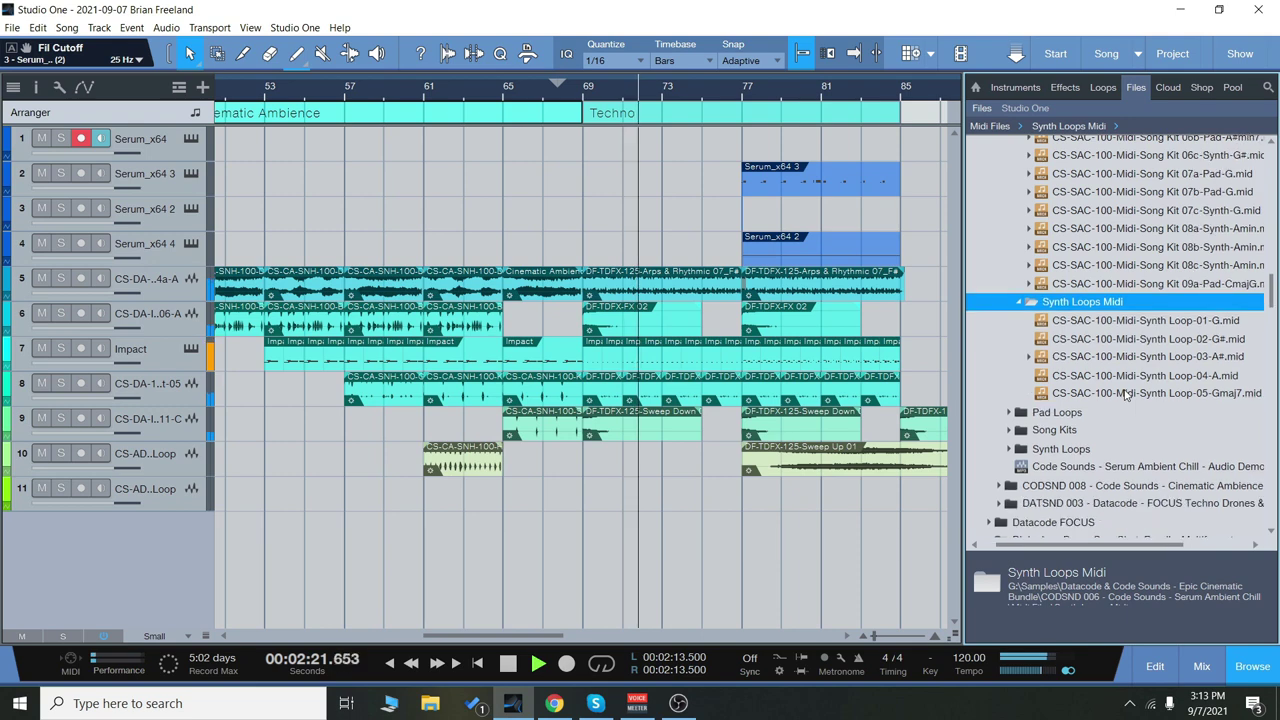
scroll(1125, 395, down, 2)
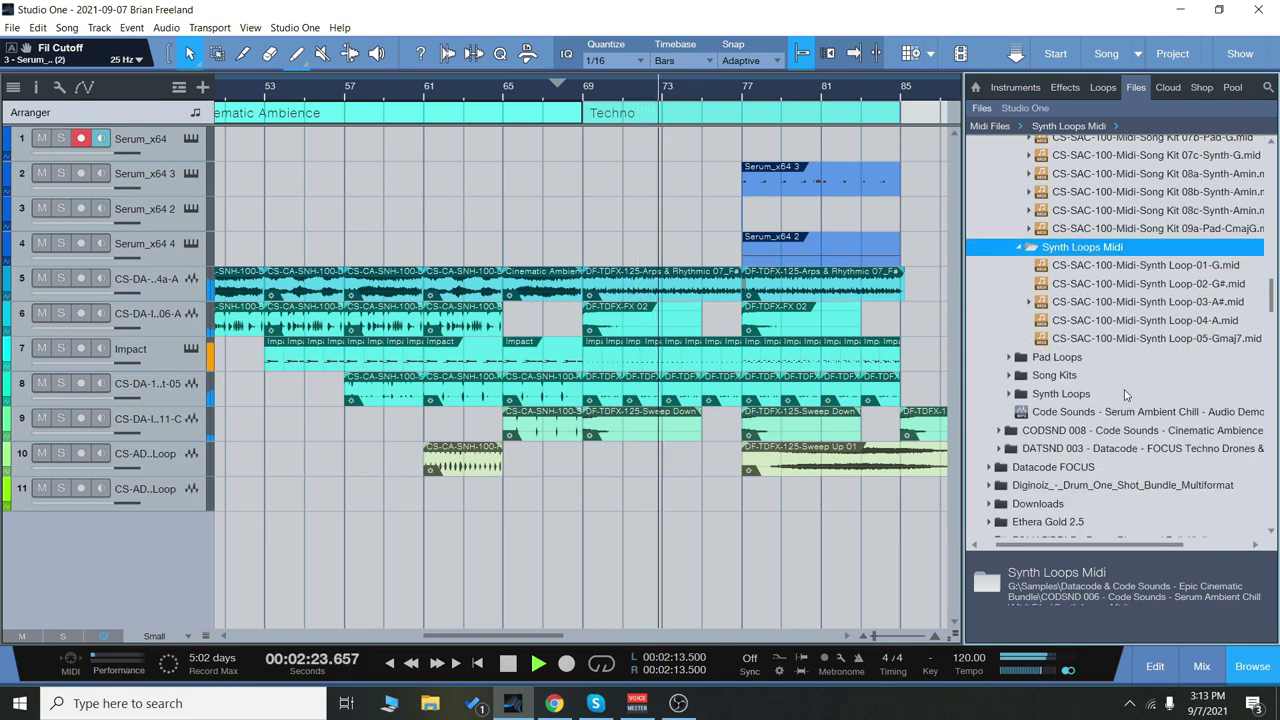
double_click(1120, 429)
scroll(1119, 424, down, 3)
scroll(1119, 424, down, 3)
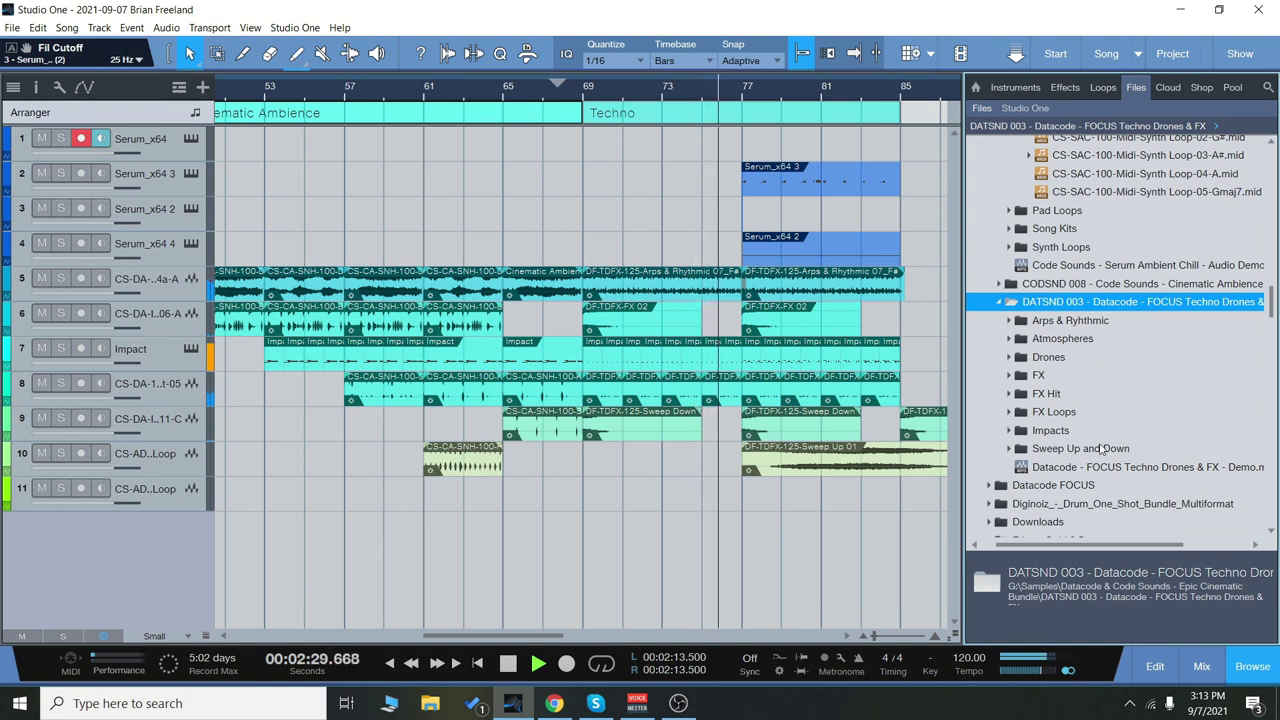
scroll(1090, 546, right, 3)
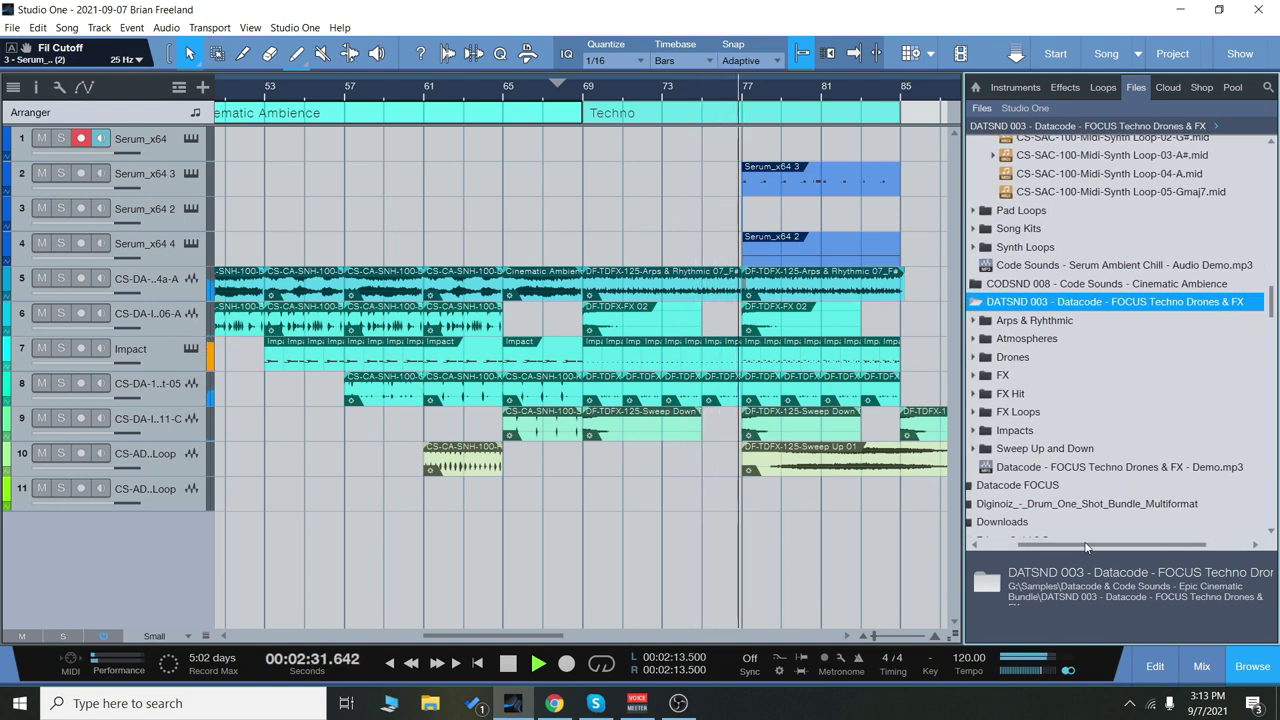
Expand the Arps & Ryhthmic and Atmospheres folders and look through their samples
click(1036, 322)
scroll(1045, 360, down, 5)
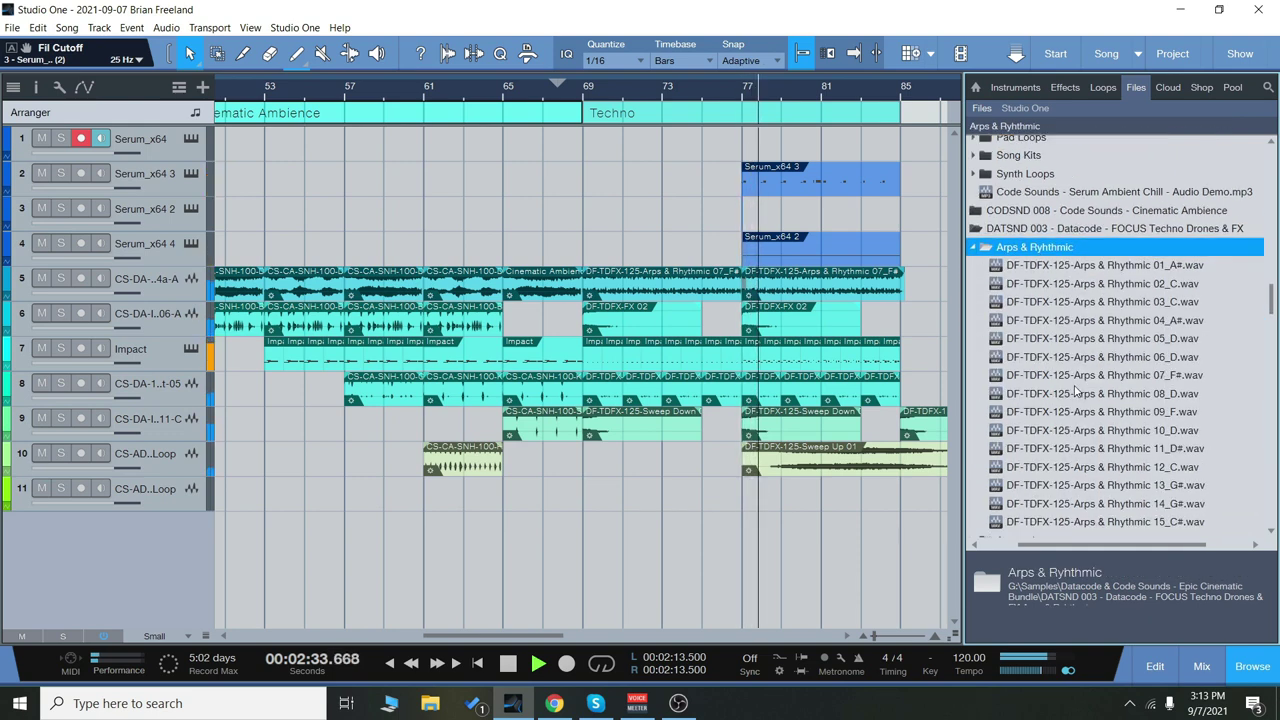
click(1038, 396)
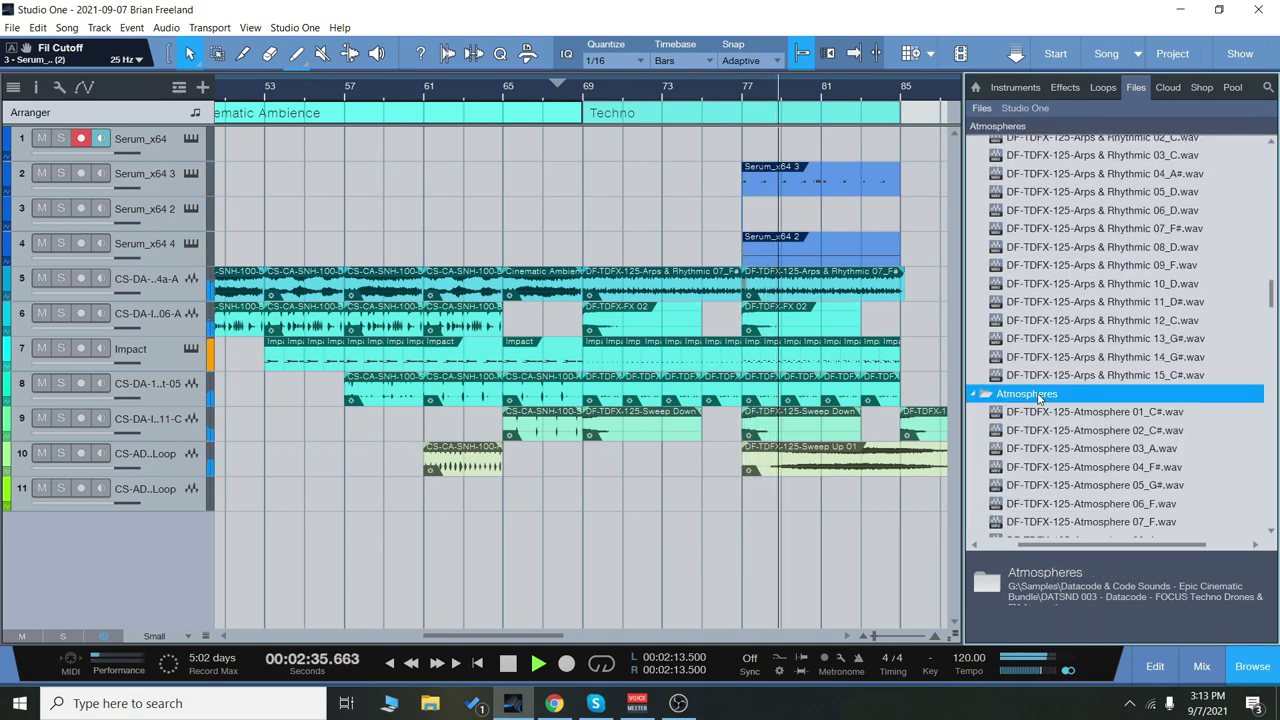
scroll(1100, 400, down, 6)
scroll(1160, 403, down, 6)
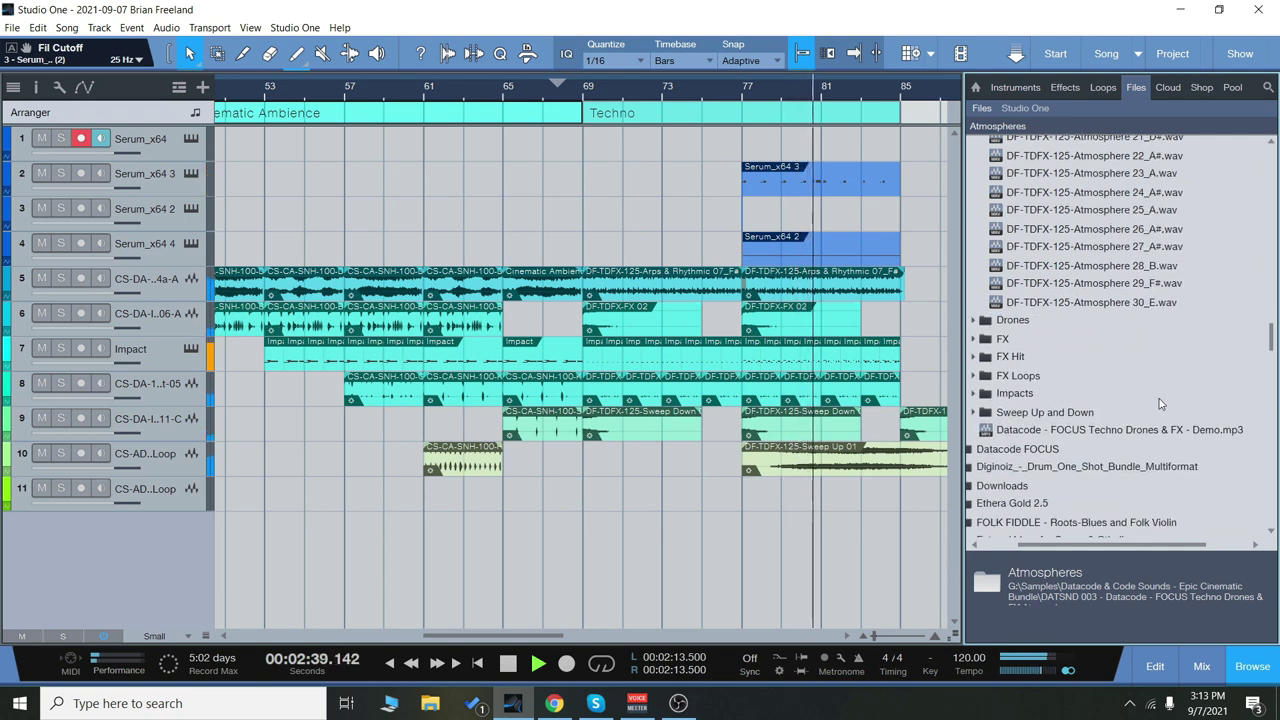
Expand the FX Loops, FX Hit, FX and Drones folders and look through their samples
click(1027, 378)
click(1015, 356)
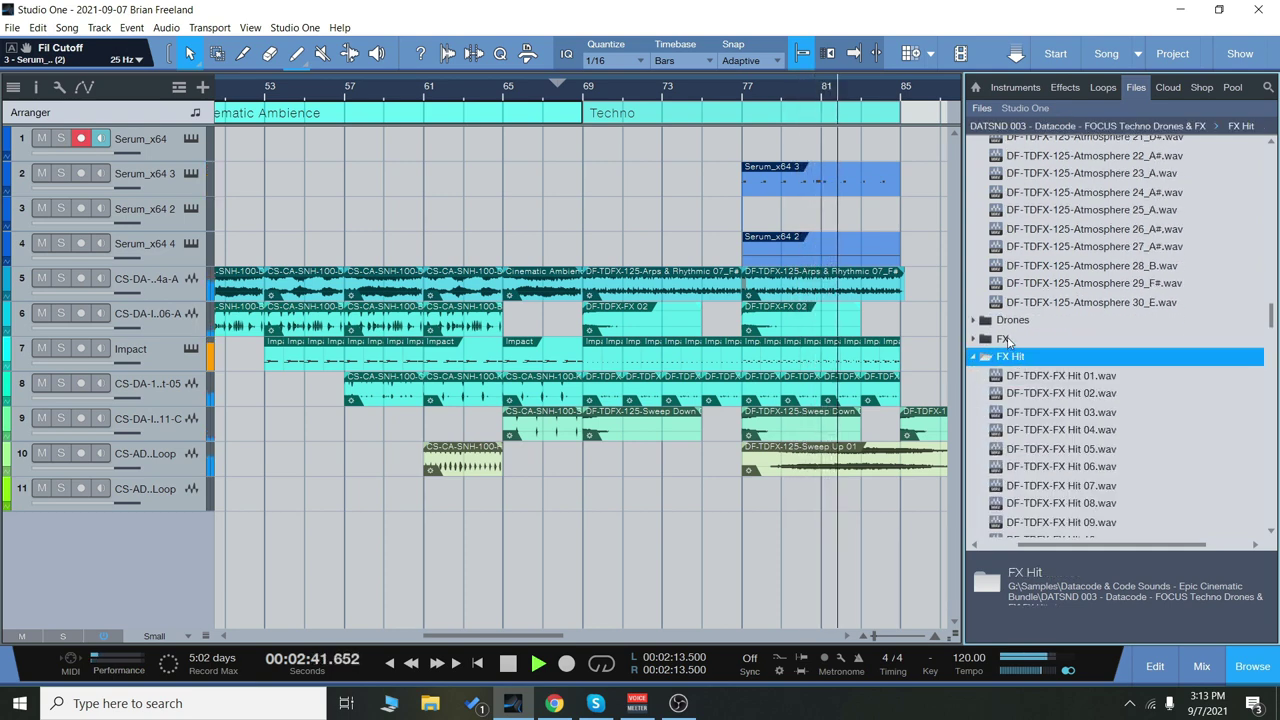
click(1005, 339)
click(1012, 320)
scroll(1104, 375, down, 4)
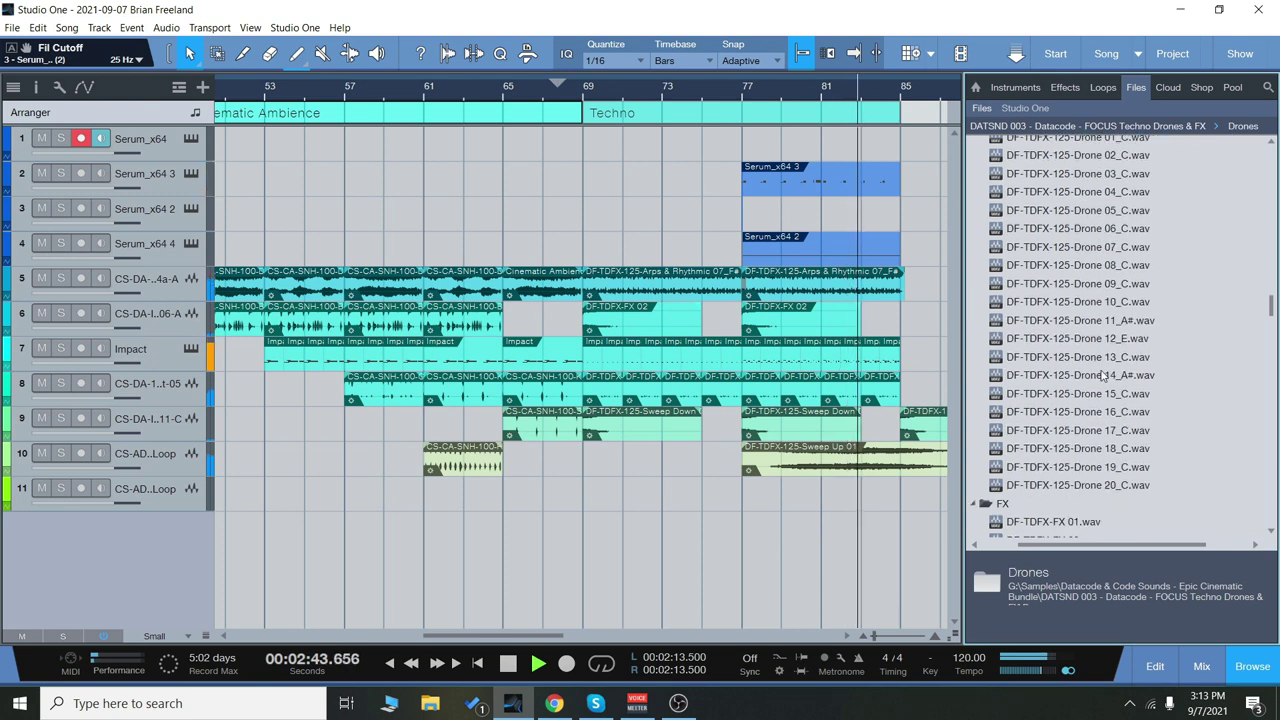
scroll(1104, 375, down, 10)
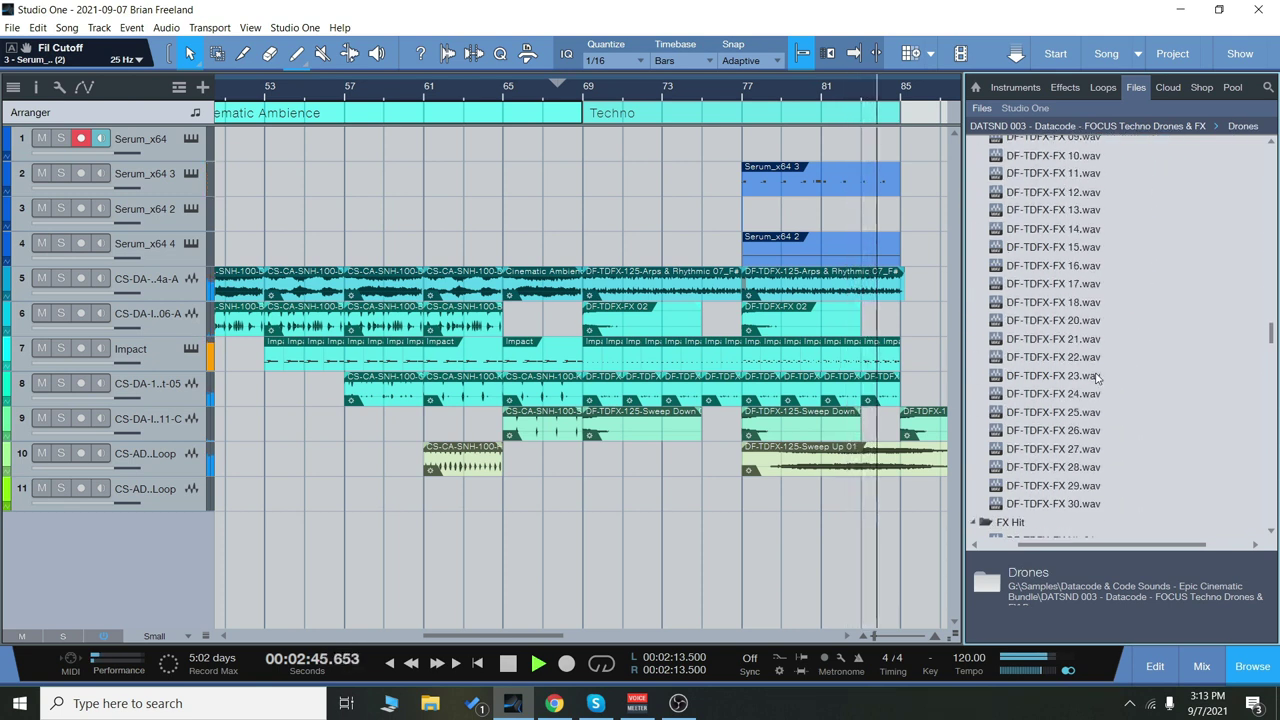
scroll(1097, 378, down, 3)
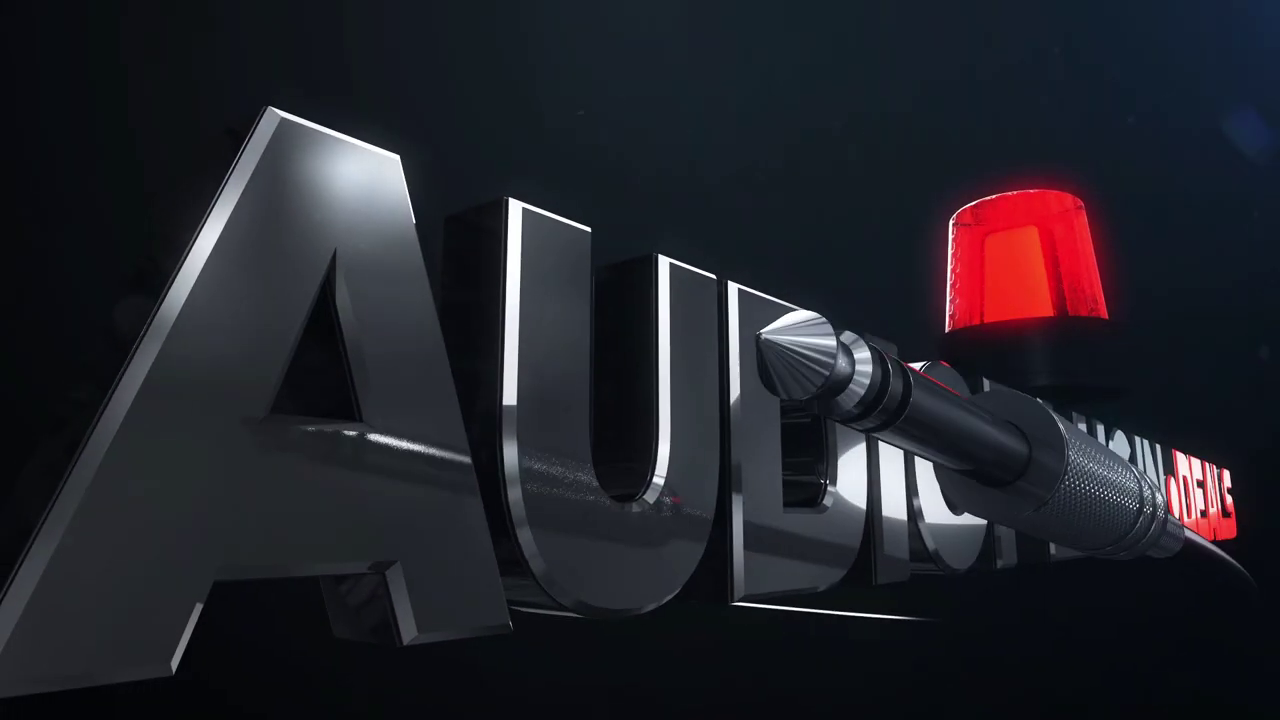